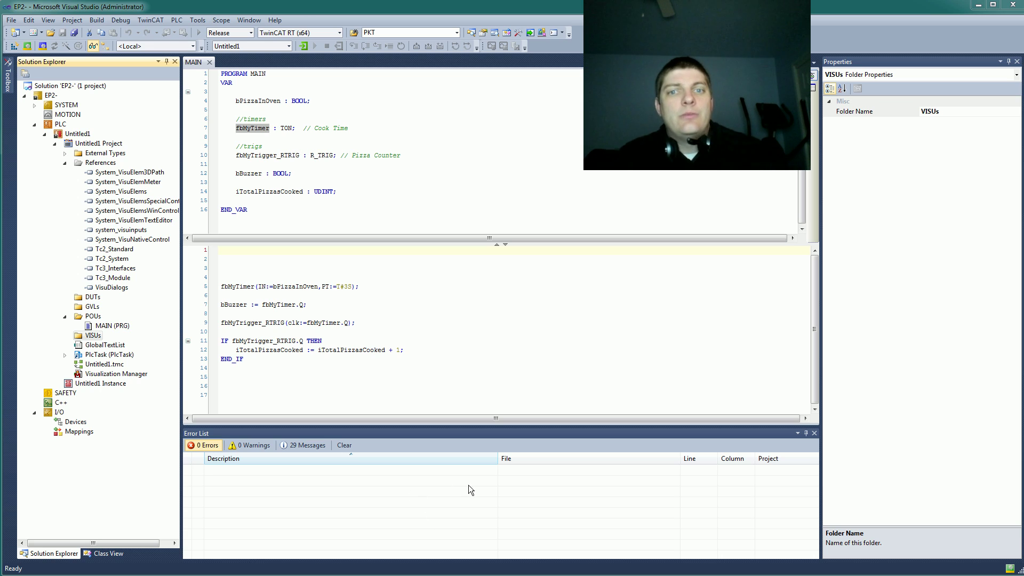
Step: Add a new Visualization object to the VISUs folder, keeping the default name
click(515, 389)
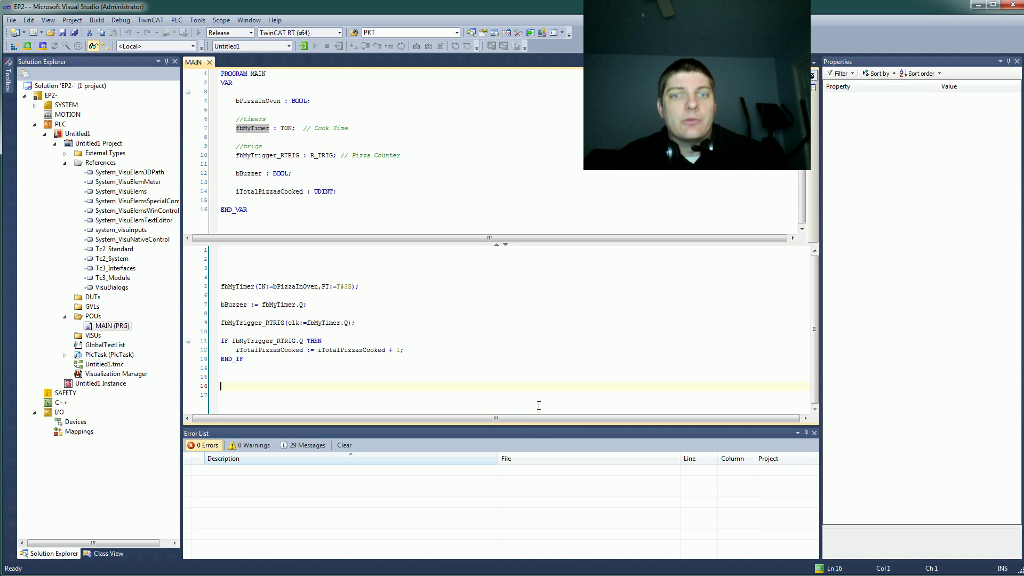
right_click(92, 336)
mouse_move(130, 347)
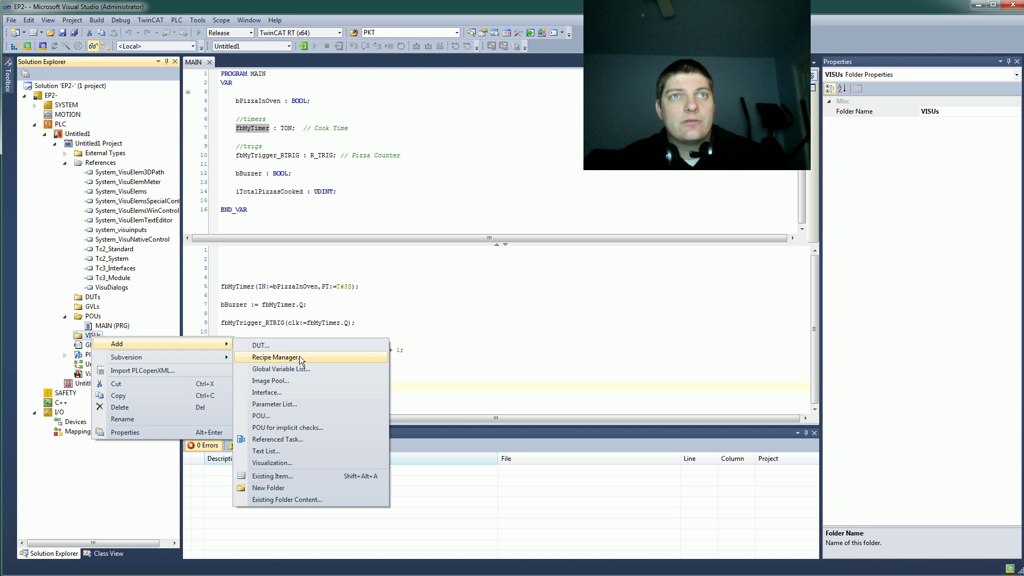
click(289, 463)
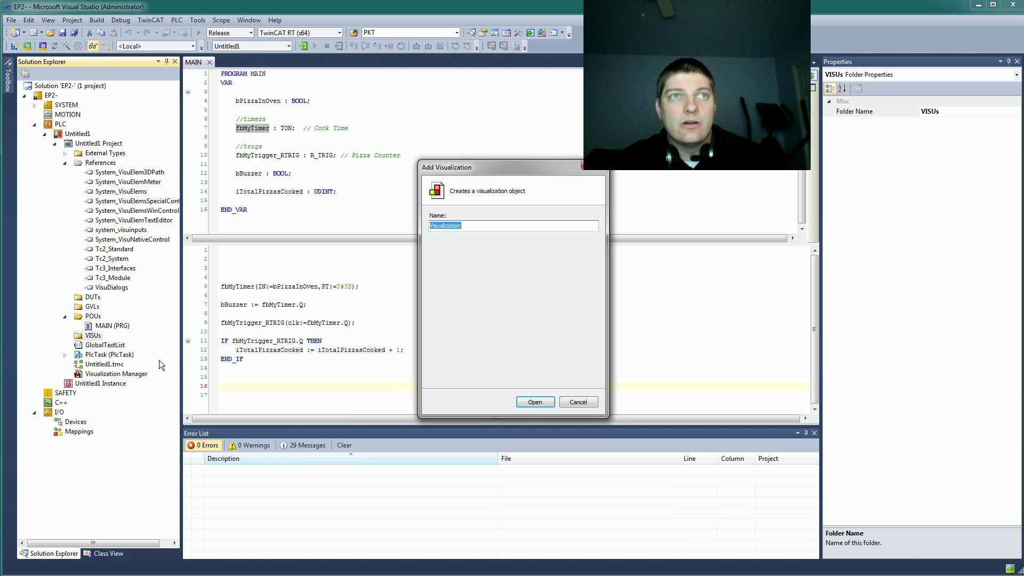
click(535, 401)
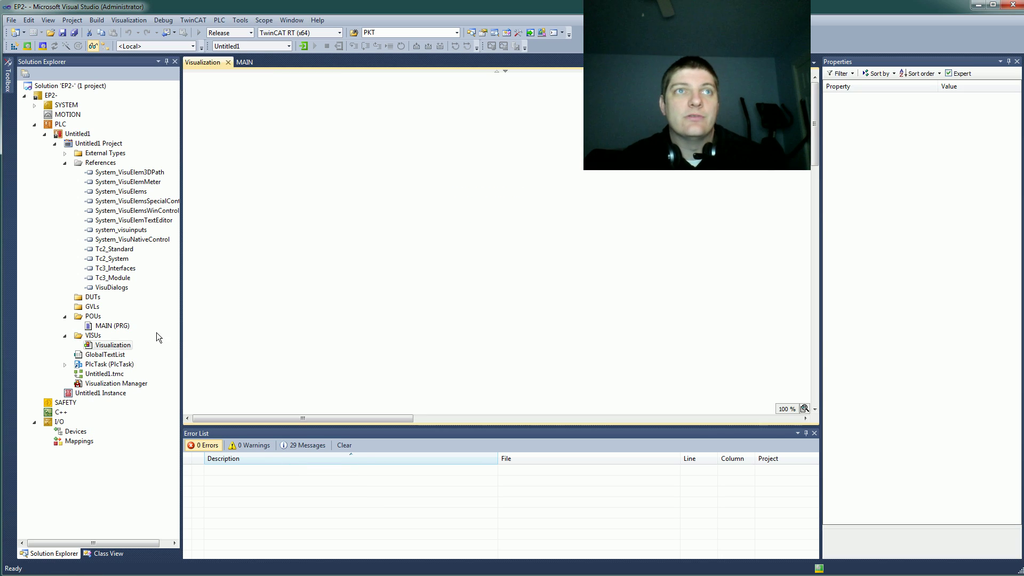
Step: Focus the empty Visualization canvas and scroll down through it
right_click(109, 345)
click(299, 292)
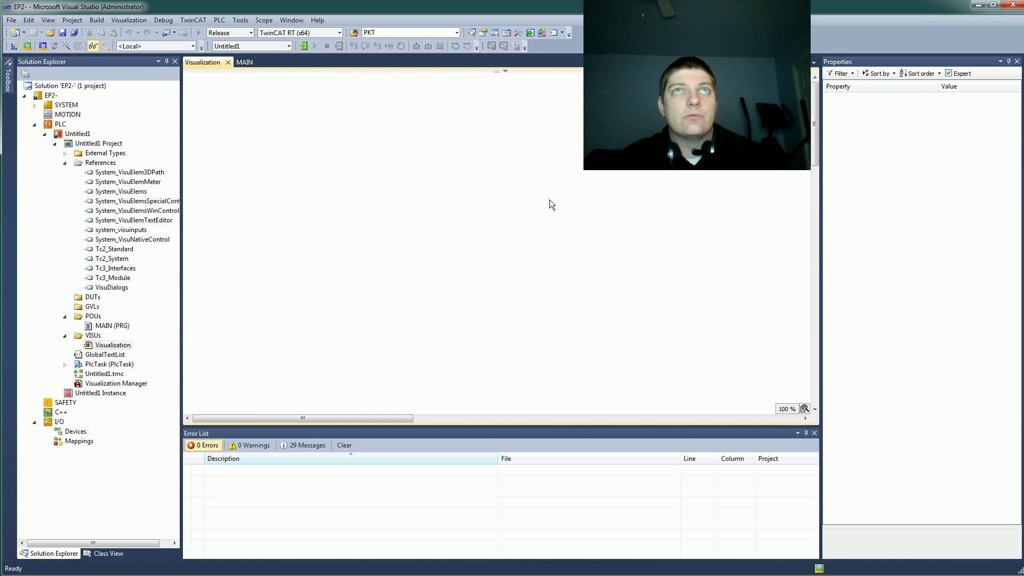
scroll(670, 59, down, 3)
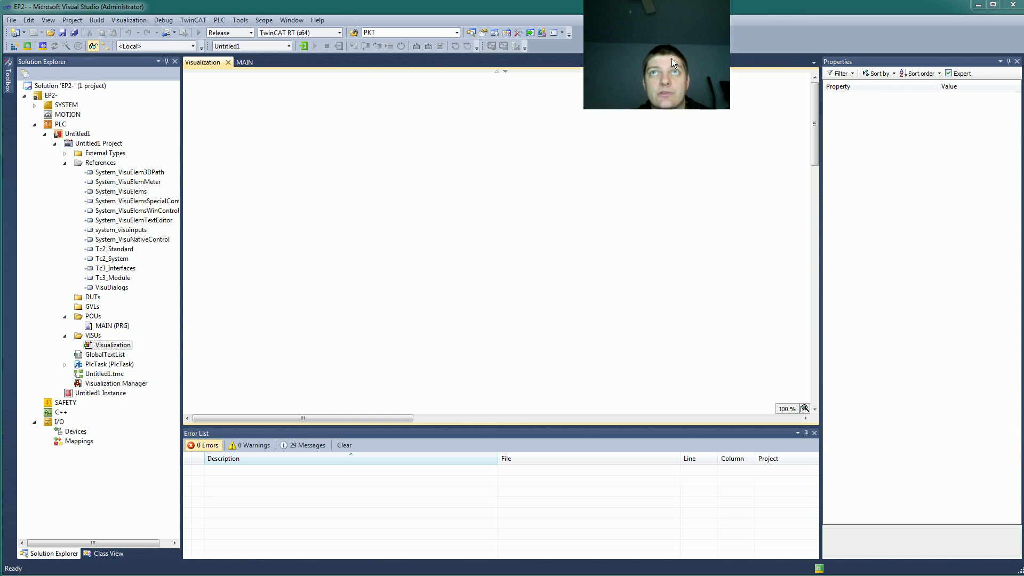
scroll(667, 57, down, 1)
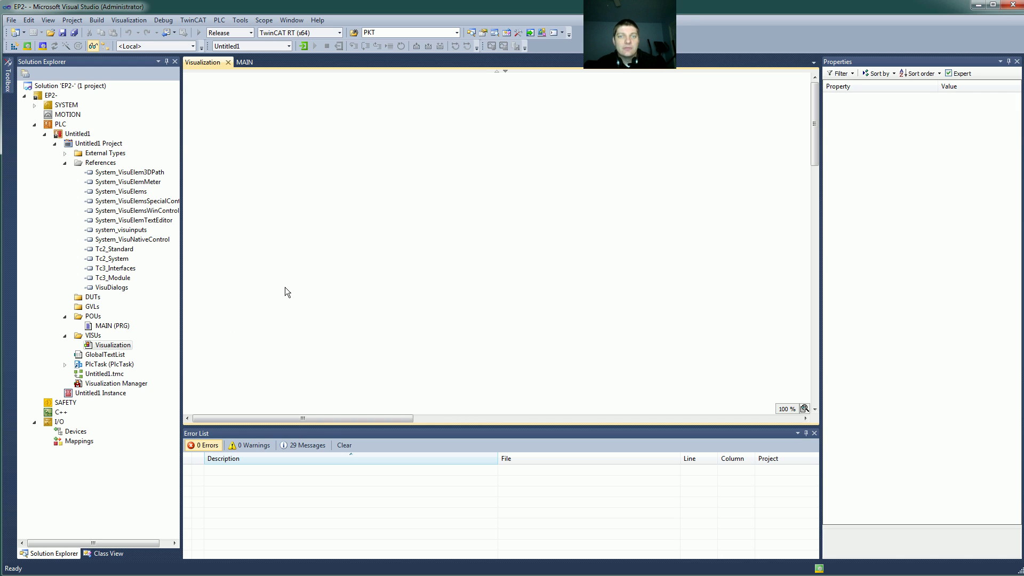
Step: Place a rectangle on the canvas and resize it to 334 by 477
mouse_move(2, 91)
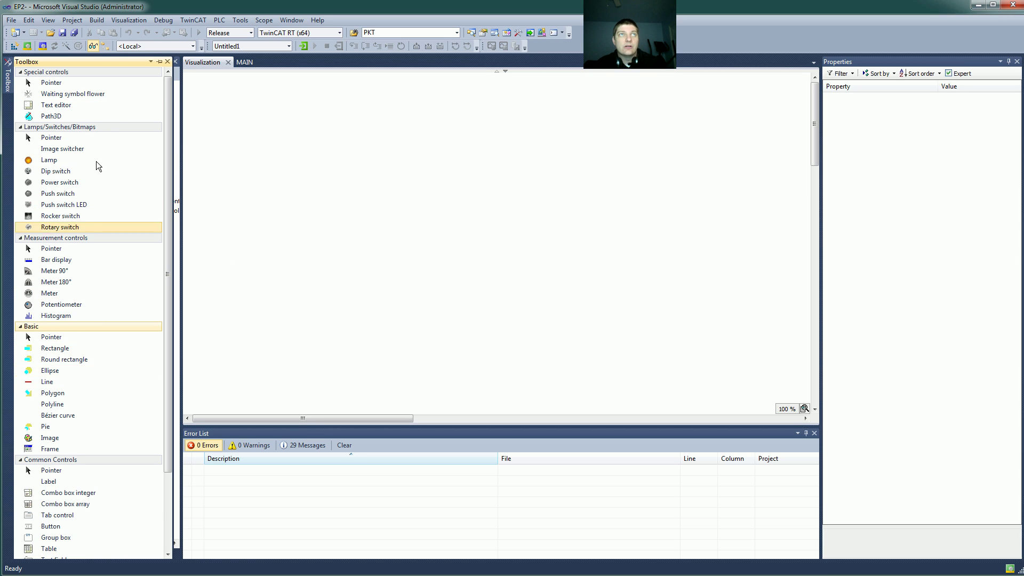
click(48, 20)
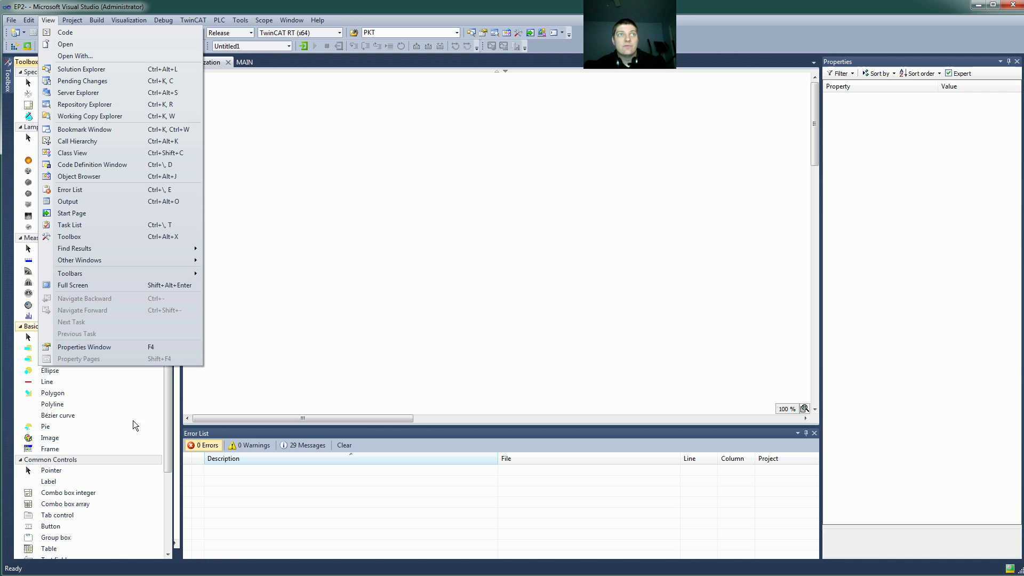
click(167, 411)
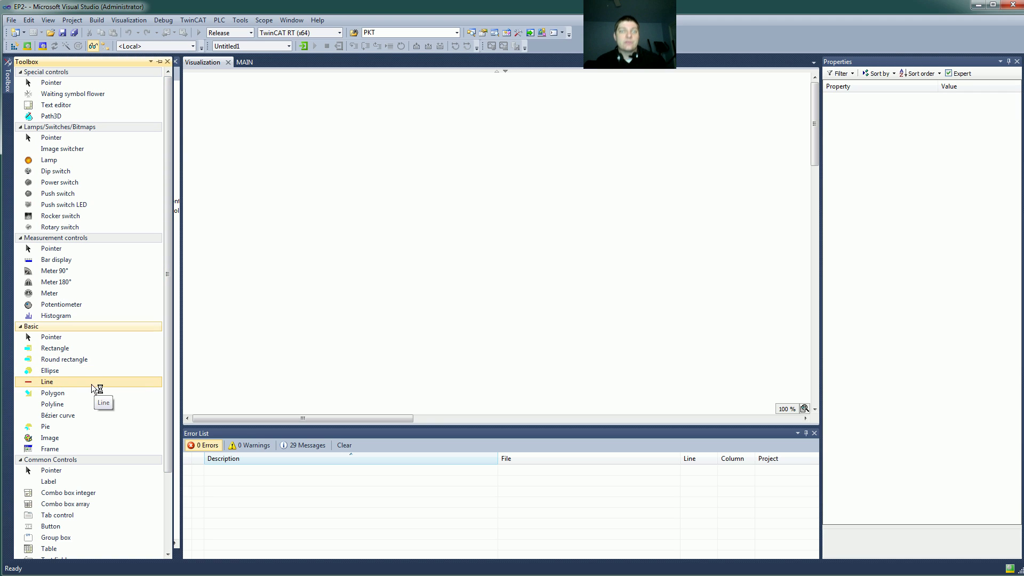
click(51, 349)
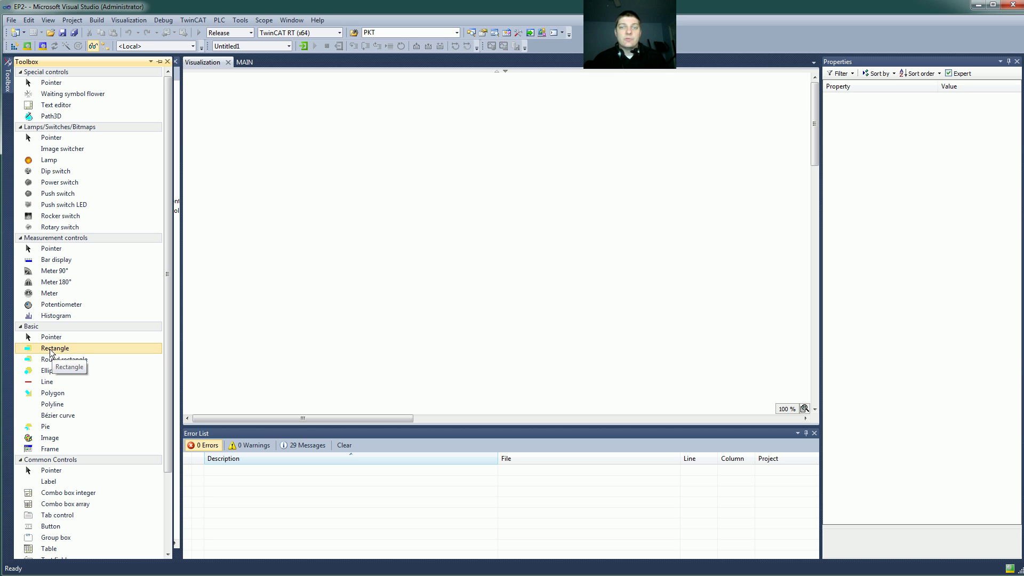
click(402, 139)
drag(442, 148, 541, 386)
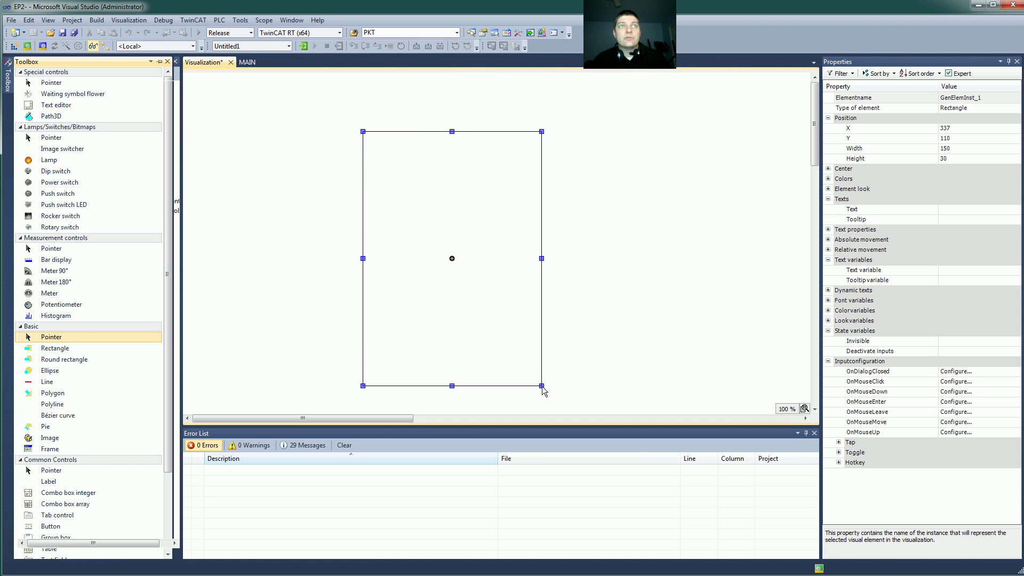
Step: Browse the Toolbox groups (bar display, histogram, common controls) and pick the Button element
mouse_move(5, 85)
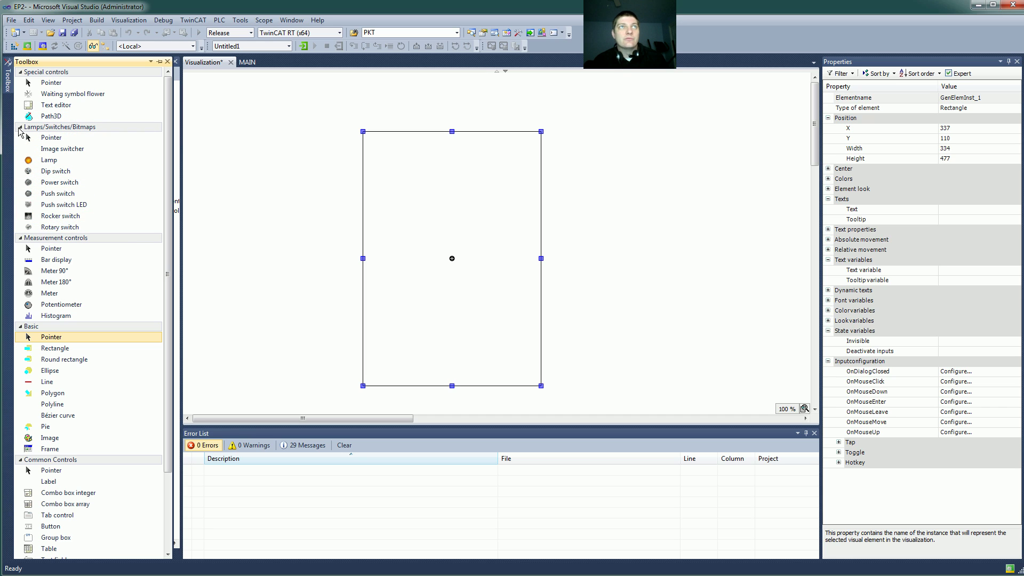
click(21, 128)
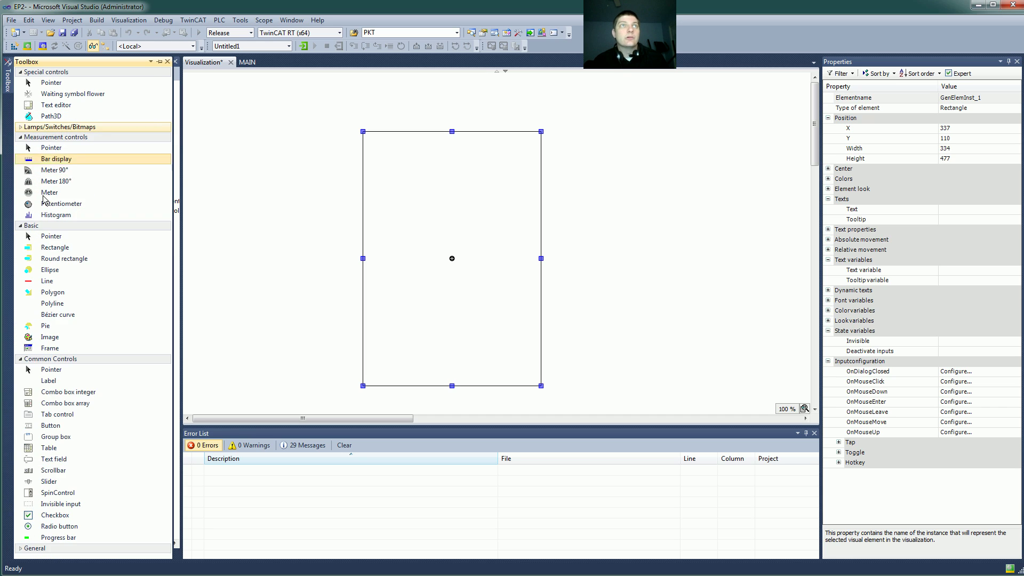
click(83, 160)
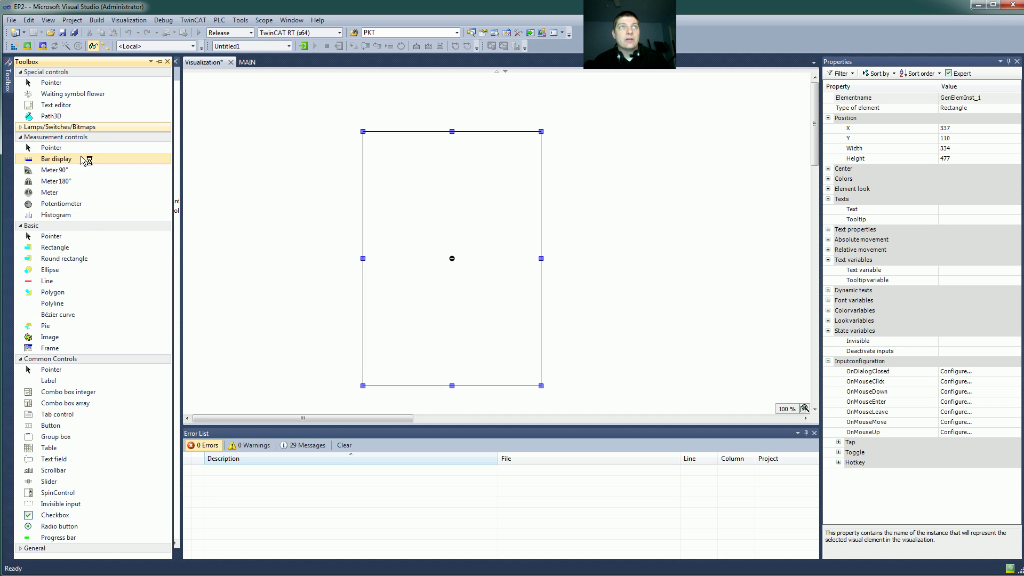
click(54, 215)
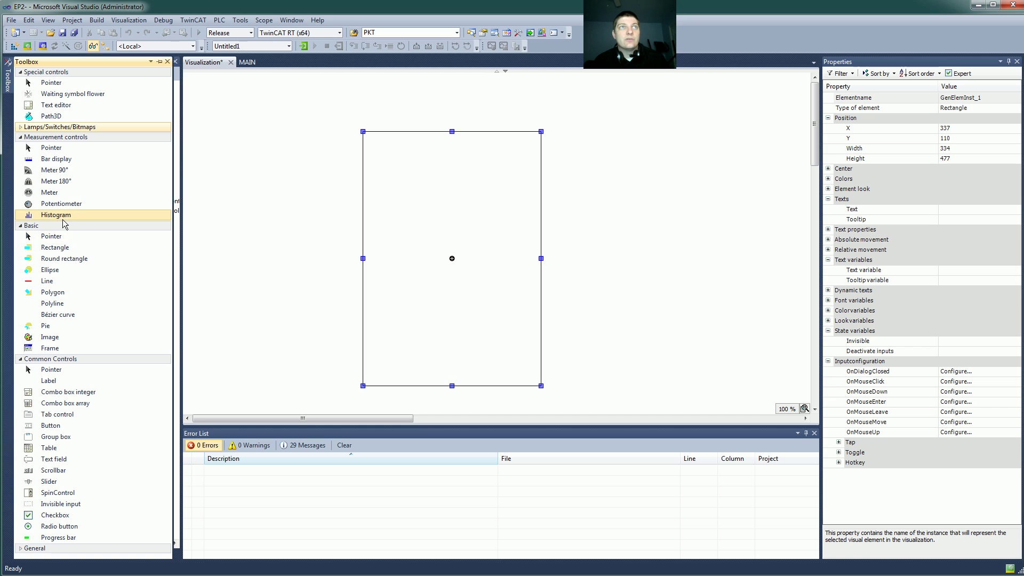
click(62, 248)
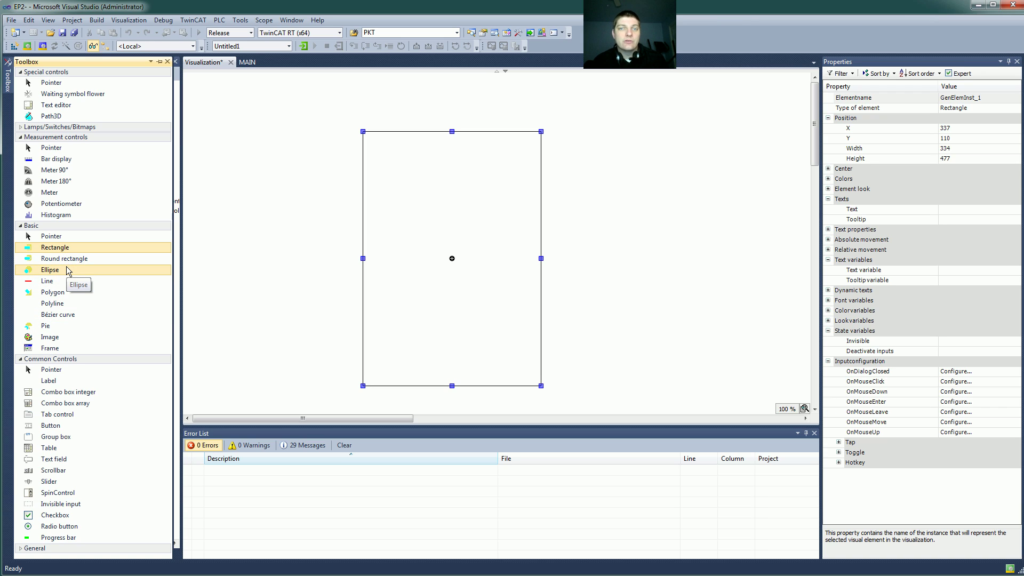
click(85, 369)
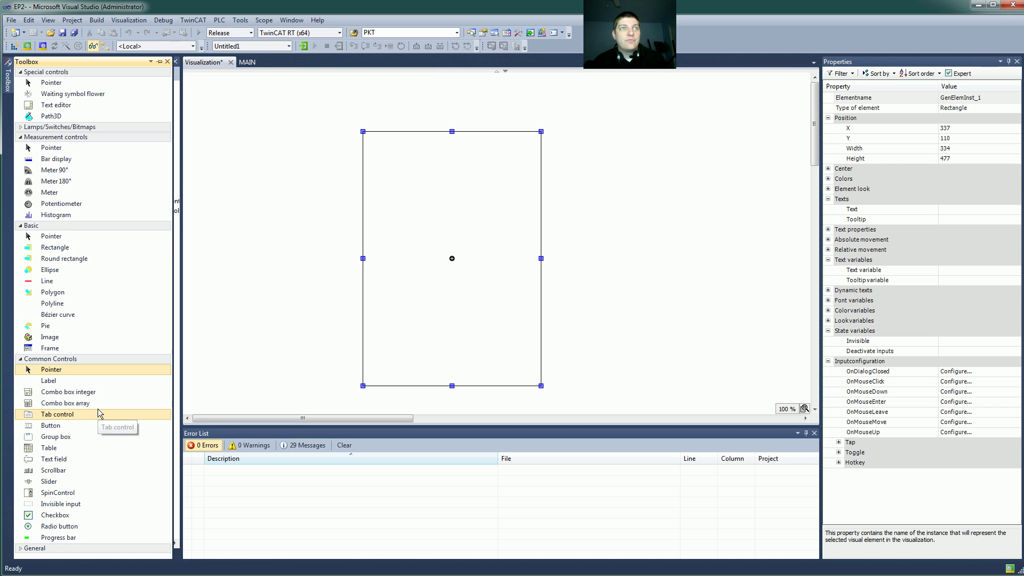
click(80, 248)
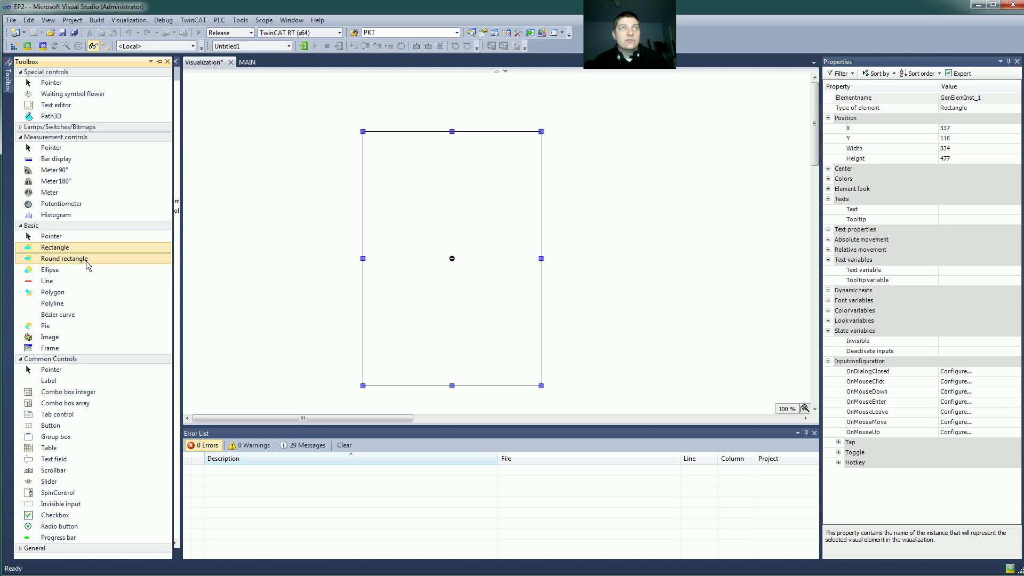
click(78, 425)
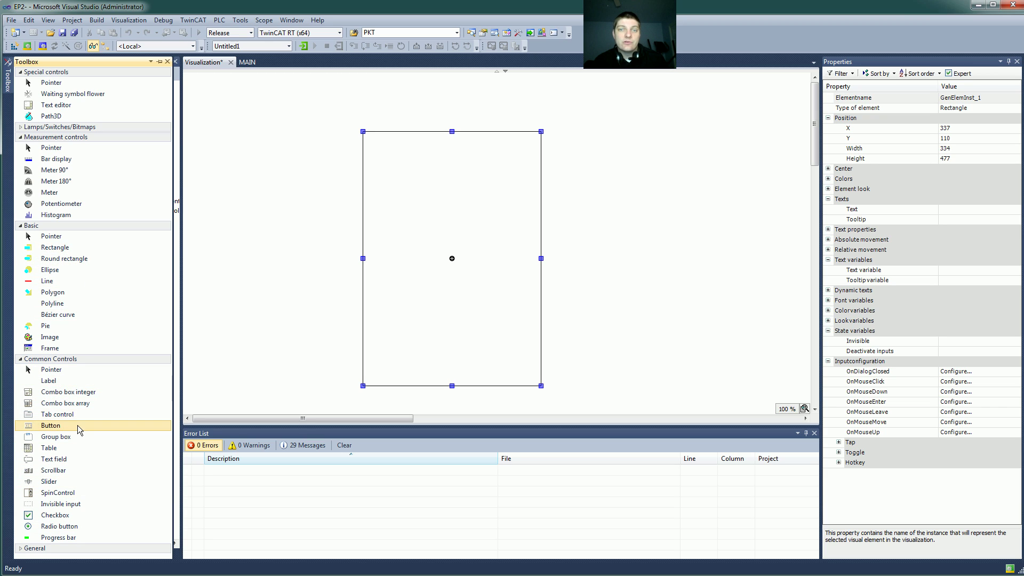
Step: Place a Button on the canvas beside the tall rectangle, then reselect the rectangle
drag(78, 426, 655, 239)
click(636, 294)
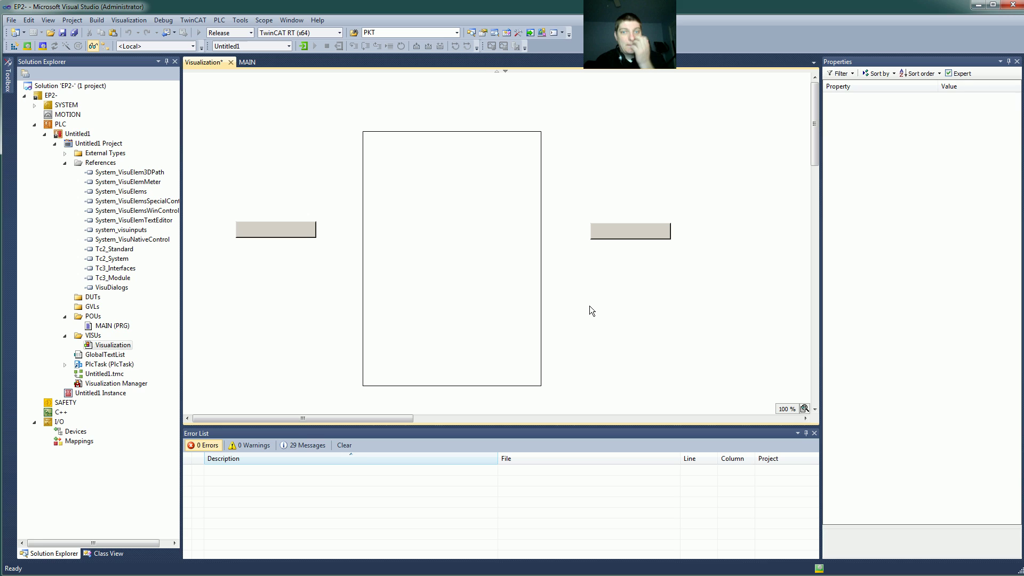
click(366, 203)
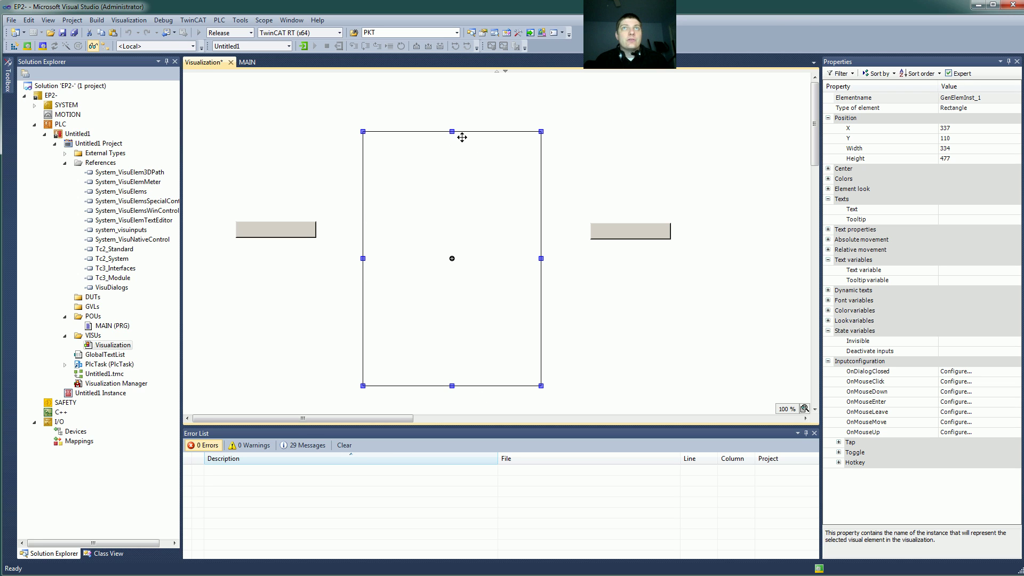
Step: Pin and widen the Toolbox, then place another Button inside the rectangle near its top
click(8, 77)
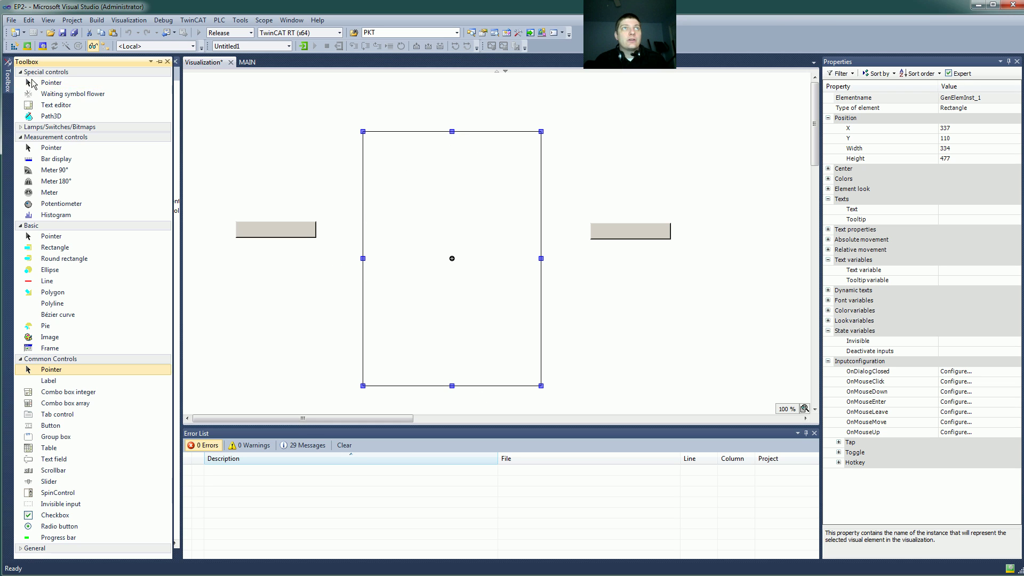
click(159, 62)
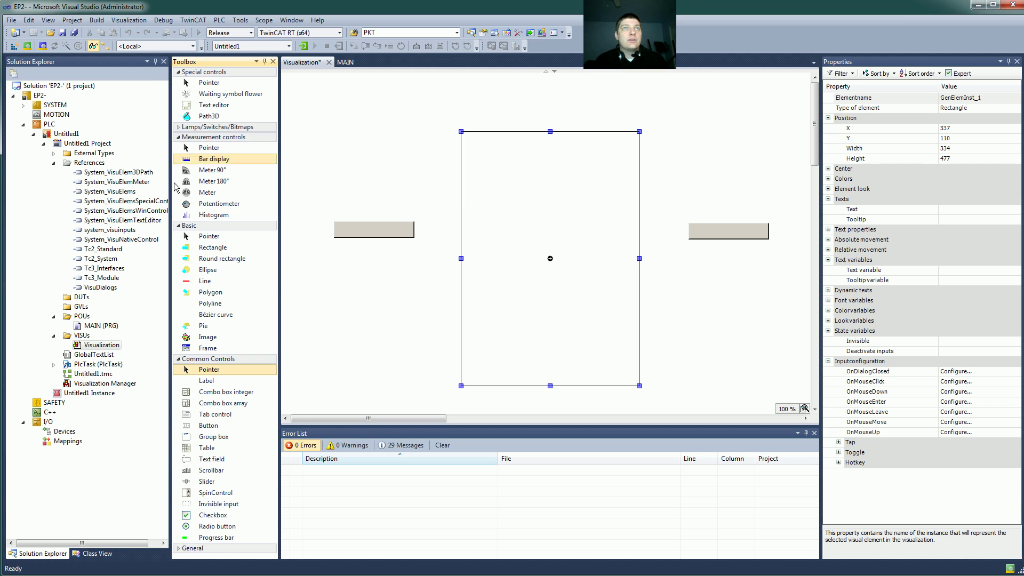
drag(279, 200, 330, 208)
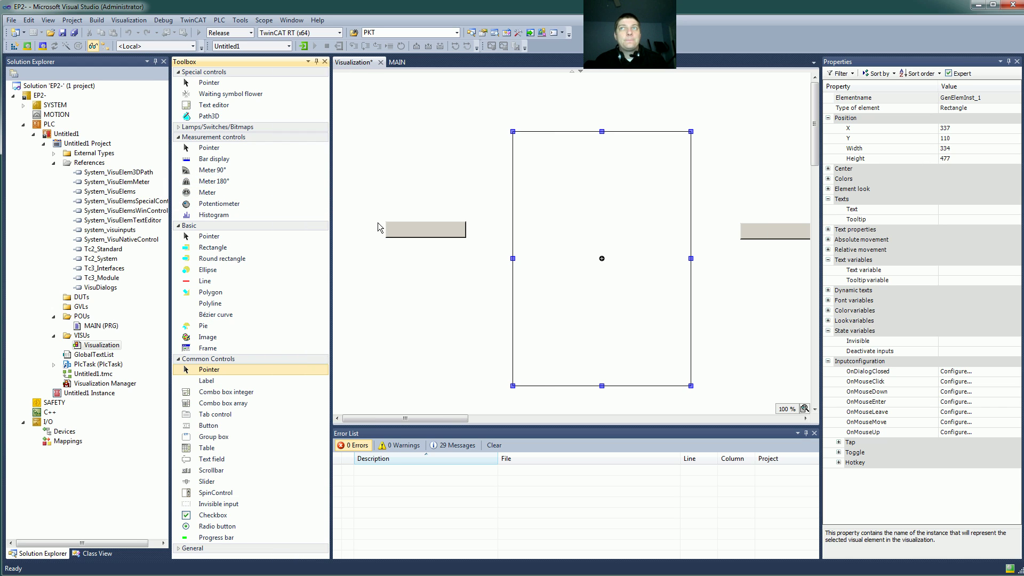
click(209, 425)
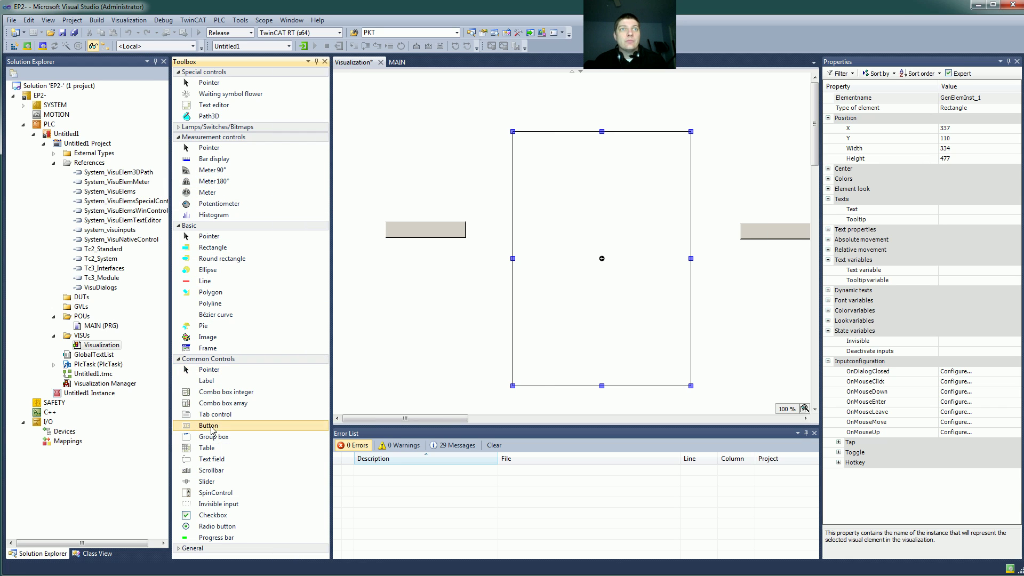
click(522, 190)
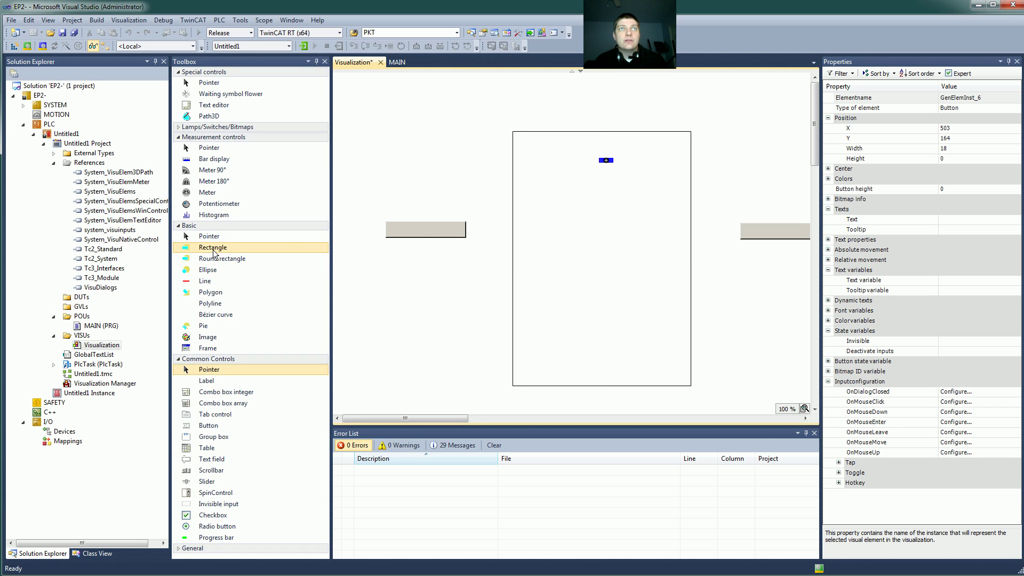
Step: Shift the tall oven rectangle slightly left and up
click(607, 164)
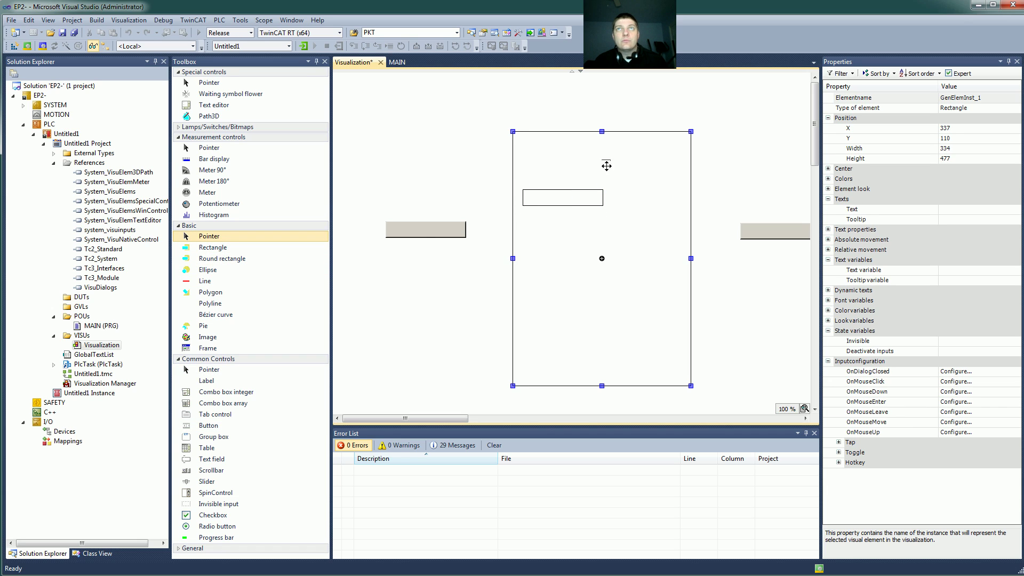
click(488, 176)
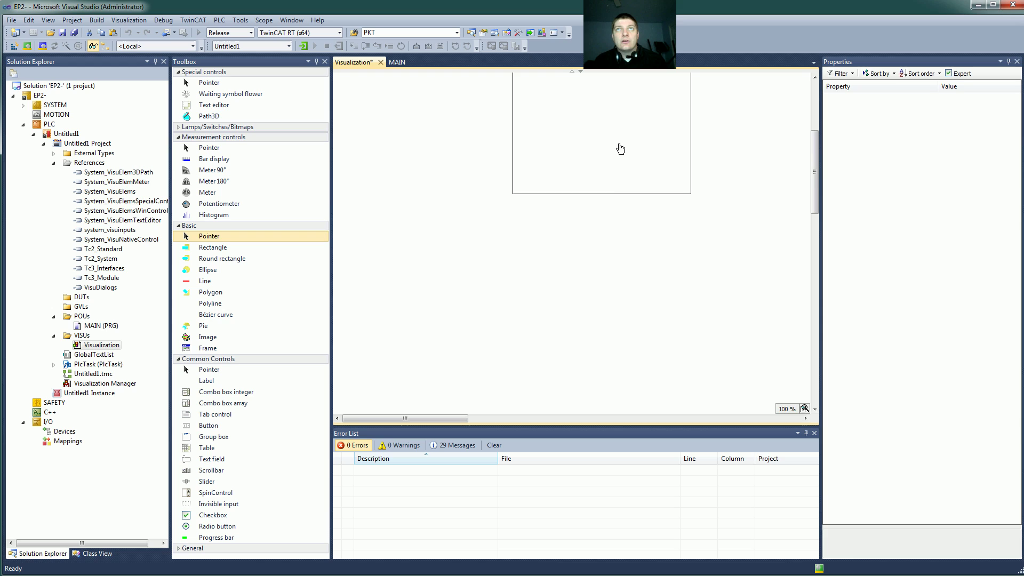
click(607, 166)
drag(623, 170, 610, 169)
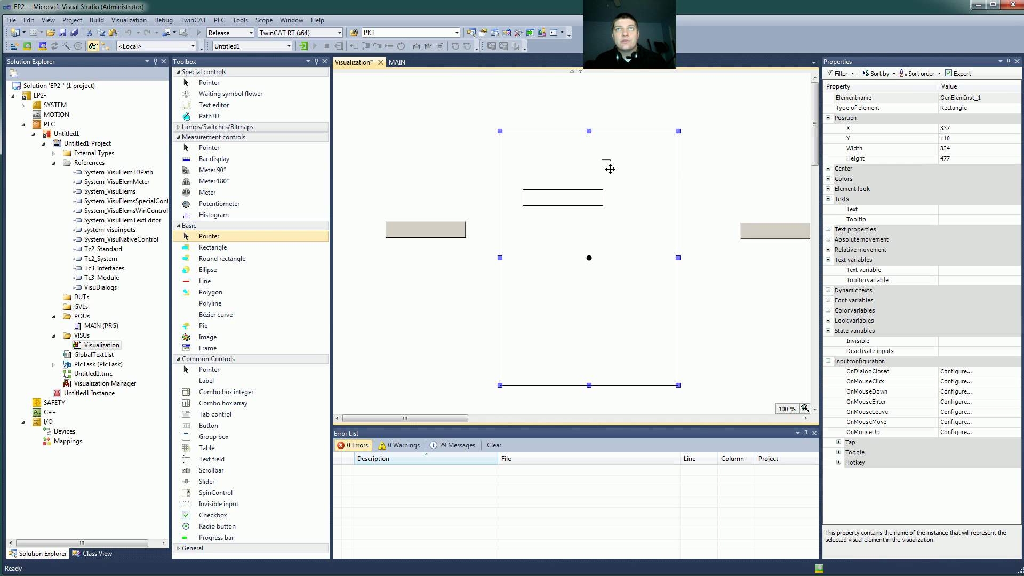
drag(554, 197, 664, 206)
key(Escape)
Step: Move the wide 290×127 inner rectangle to X 327, Y 164
click(546, 196)
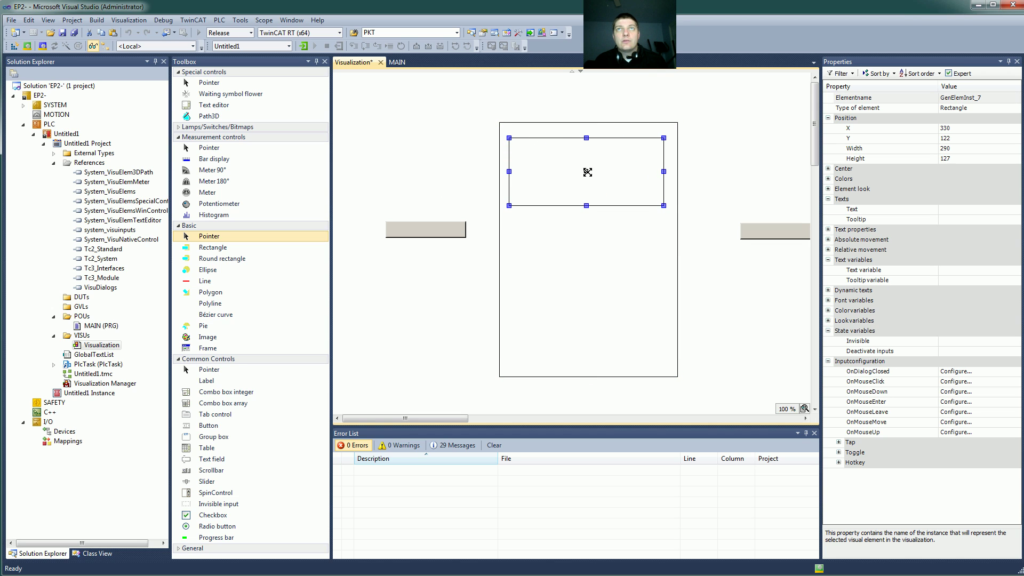
mouse_move(588, 175)
mouse_down()
mouse_move(589, 198)
mouse_move(558, 176)
mouse_move(562, 185)
mouse_up()
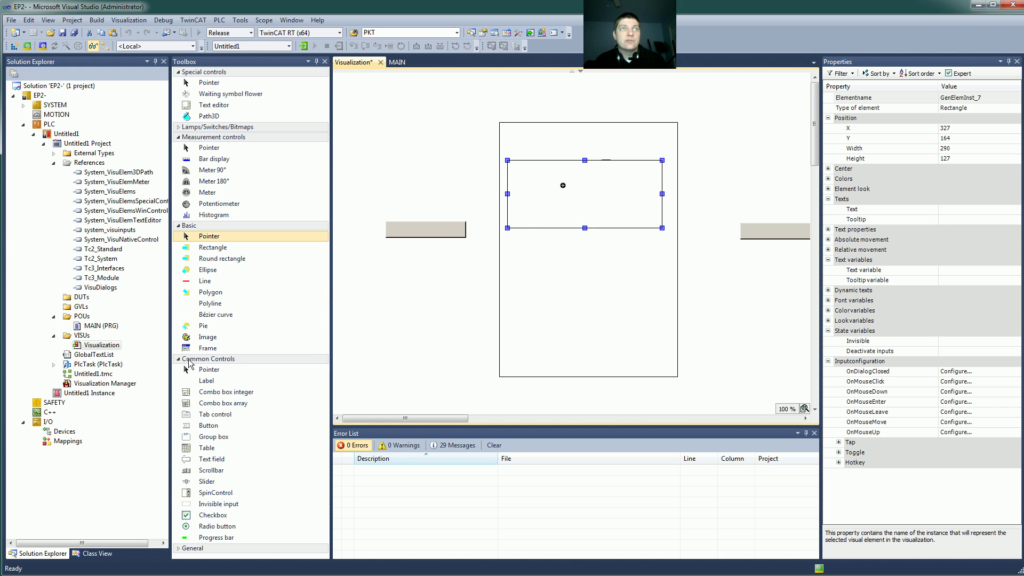
click(220, 260)
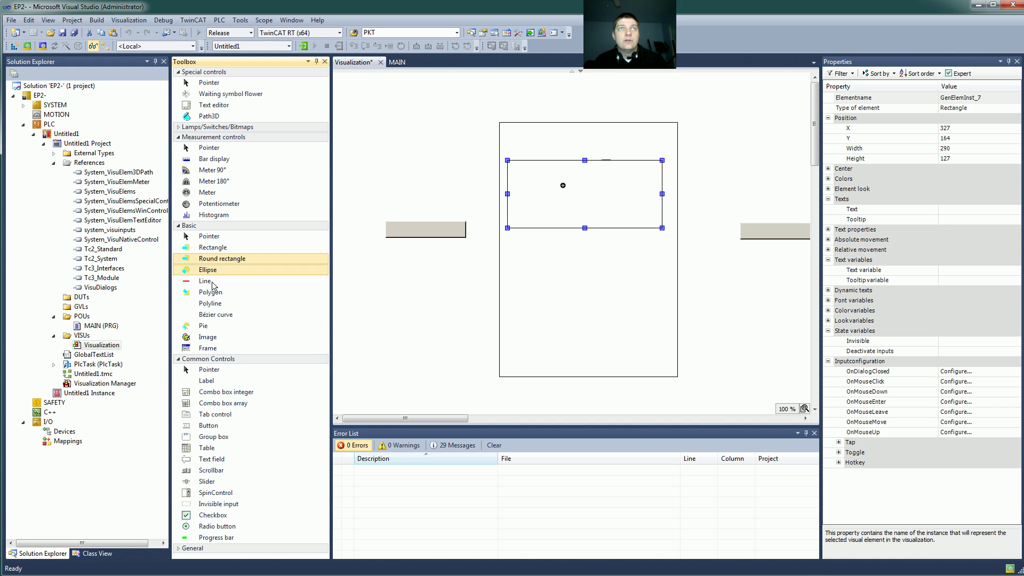
click(224, 271)
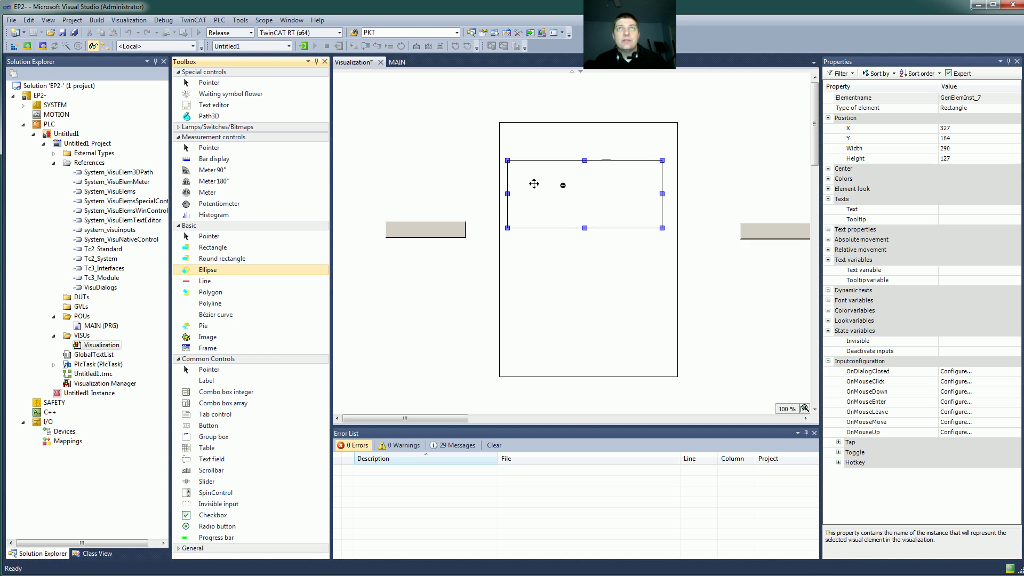
Step: Draw a 188×47 ellipse at X 377, Y 208 with Normal-state frame color Alarmframecolour
drag(533, 184, 634, 208)
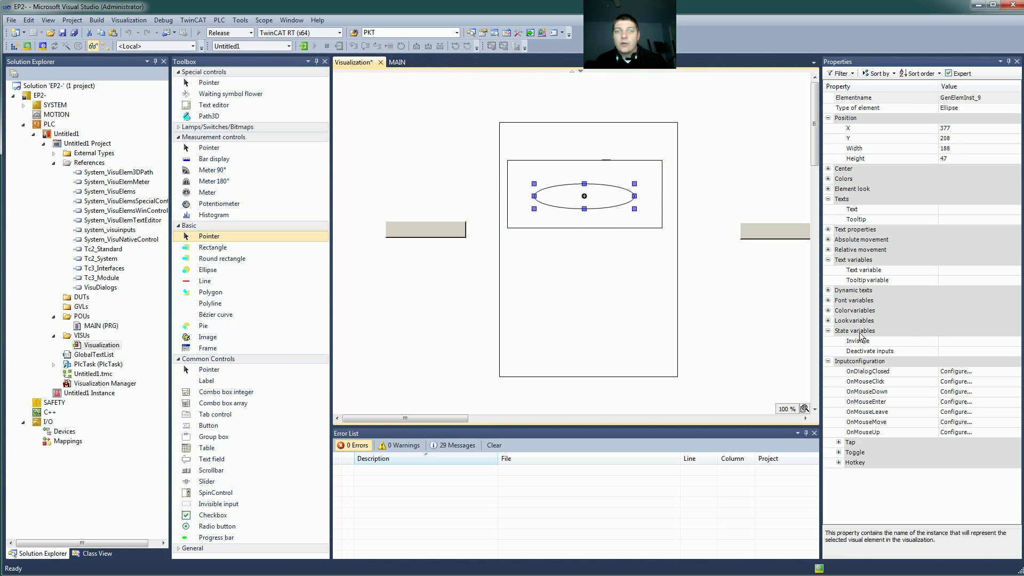
click(828, 178)
click(839, 189)
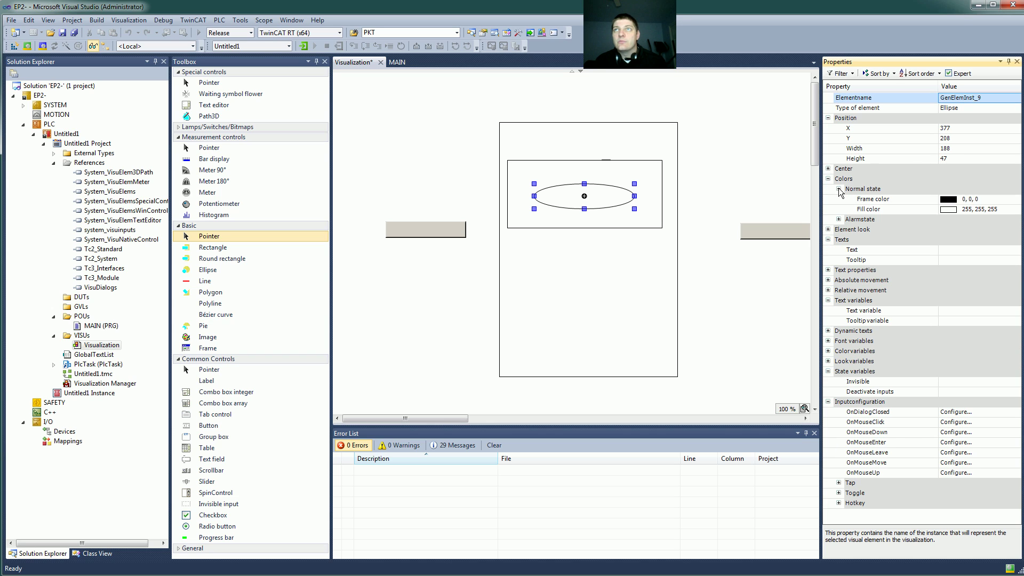
click(955, 199)
click(1004, 200)
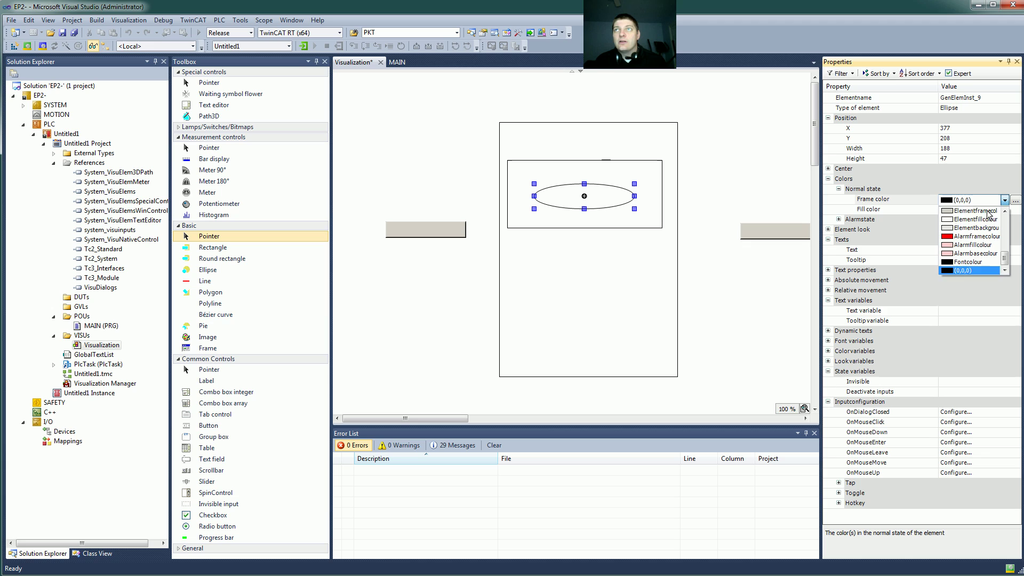
click(976, 236)
click(712, 288)
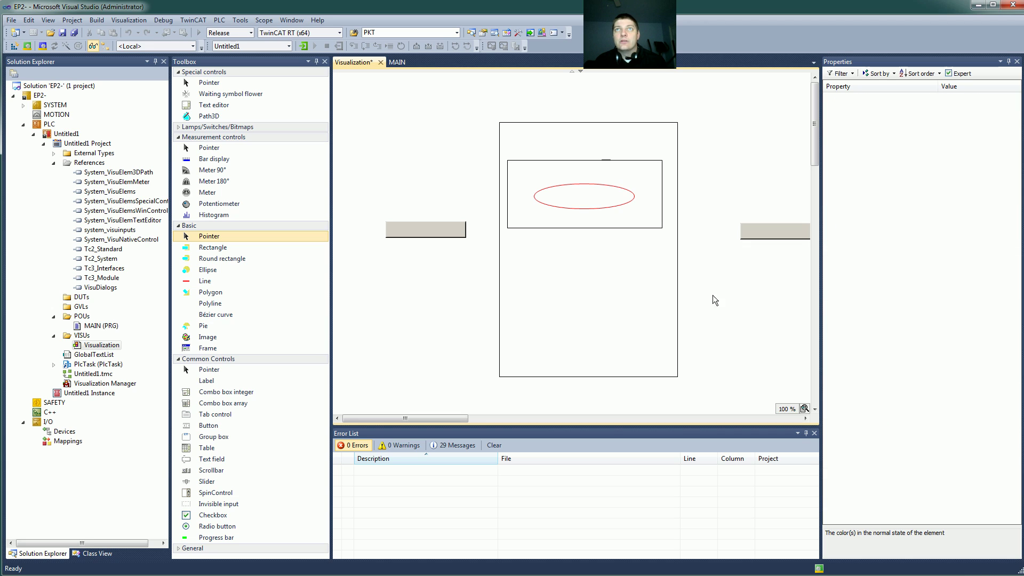
Step: Check the ellipse and inner rectangle selections, then select the left grey button
click(599, 208)
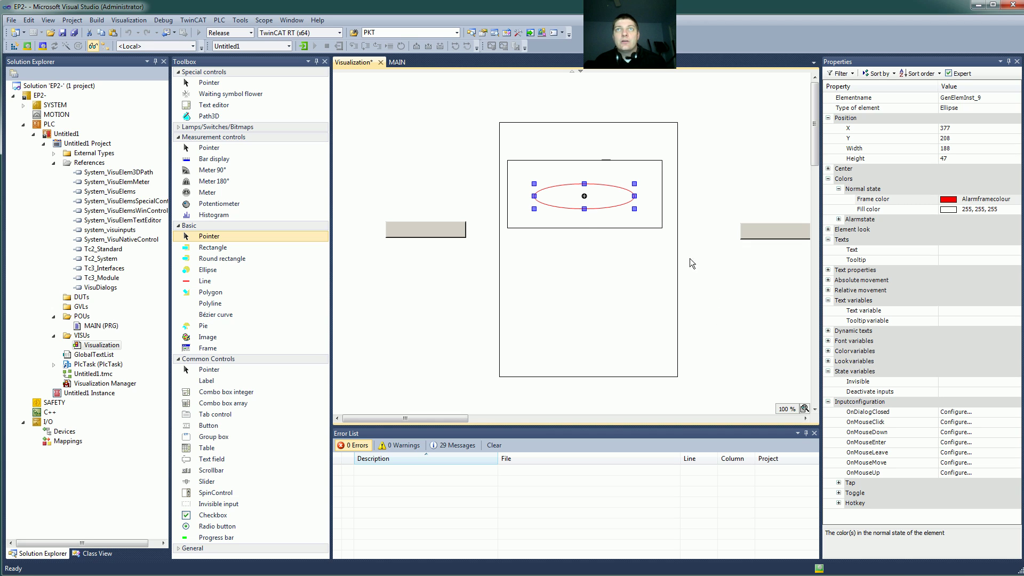
click(587, 222)
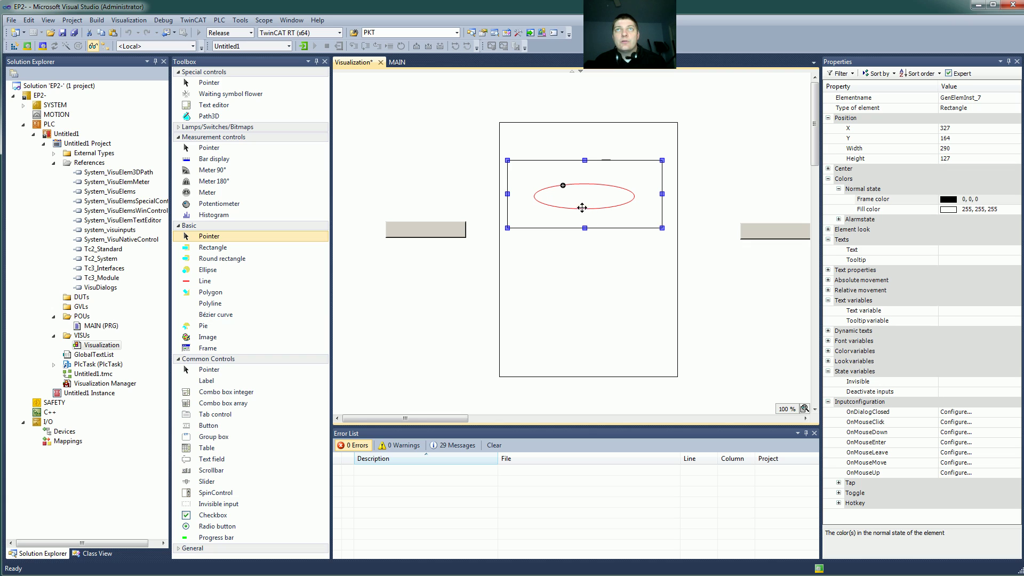
click(720, 184)
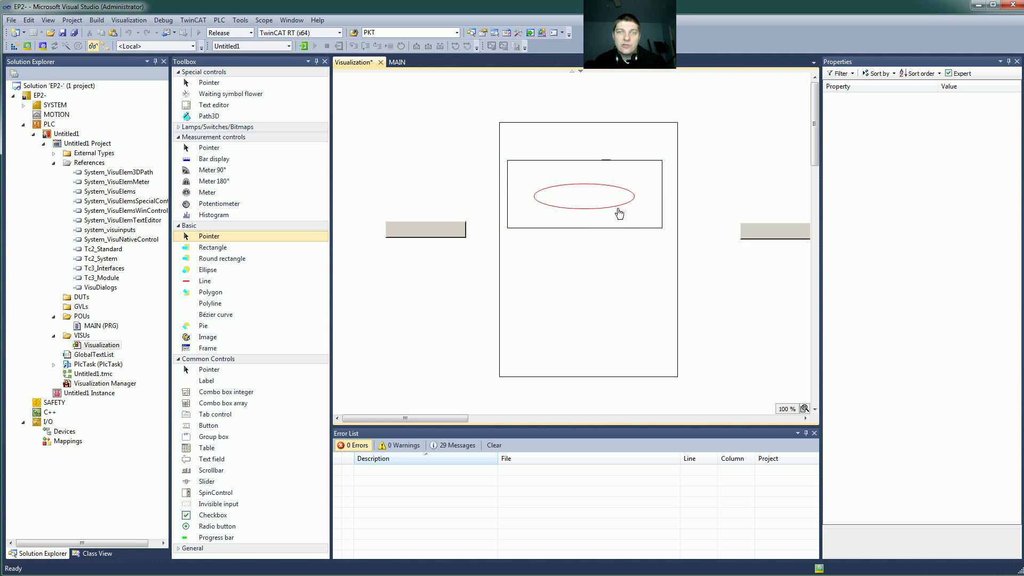
click(437, 235)
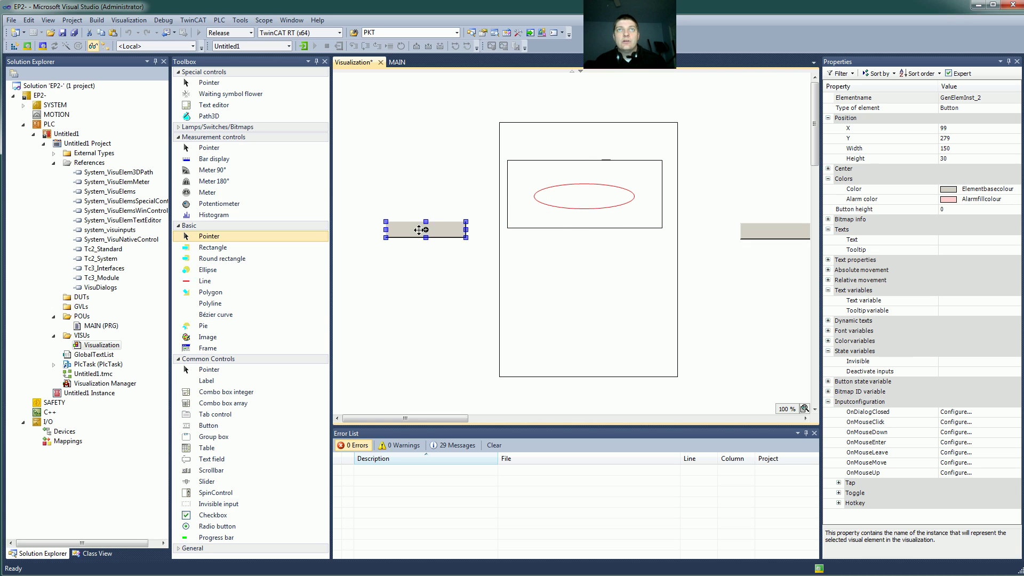
Step: Label the left button 'Insert Pizza', move the right button to X 707, Y 275, and begin its label
double_click(428, 230)
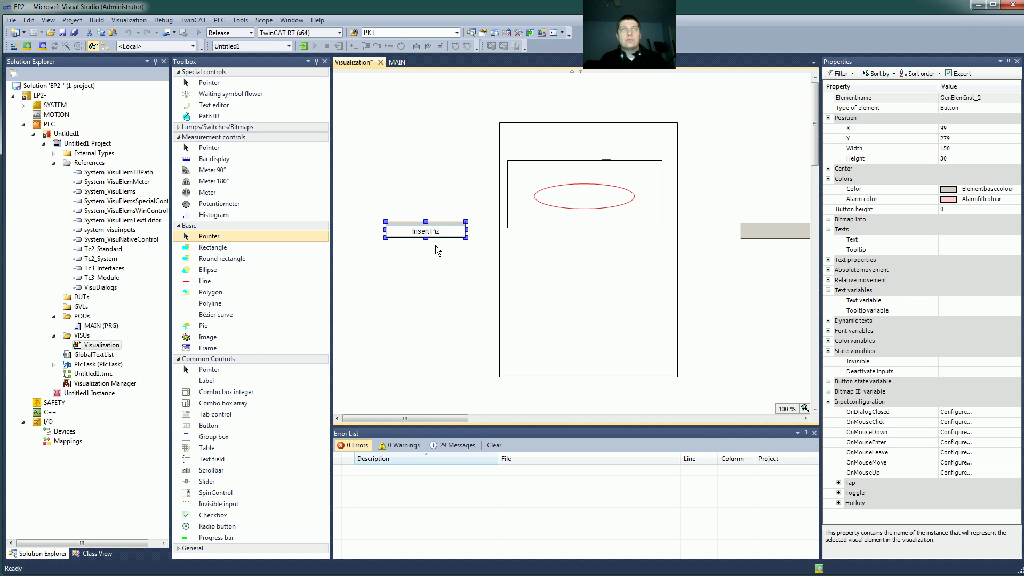
click(751, 226)
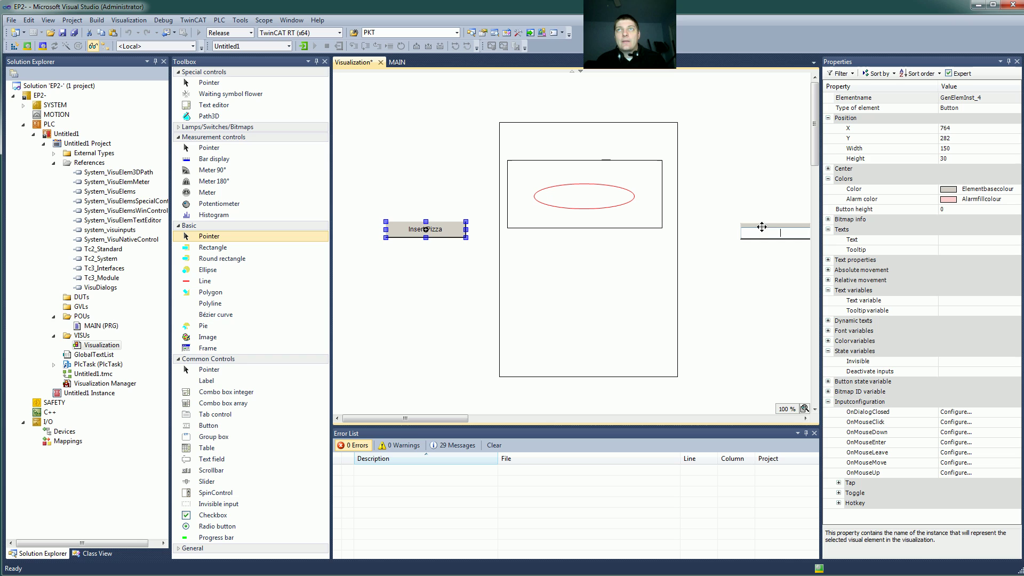
drag(751, 225, 721, 222)
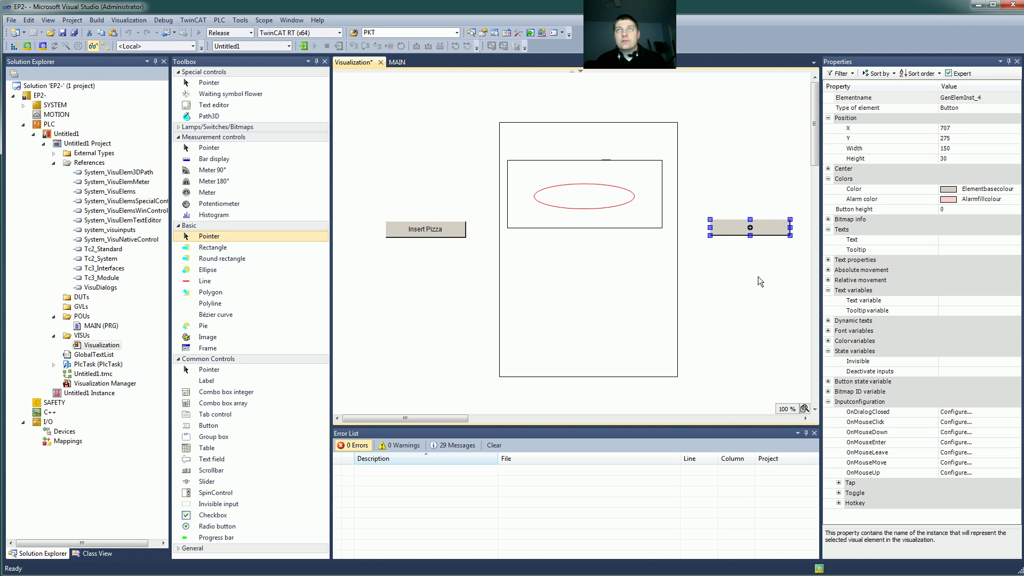
double_click(754, 233)
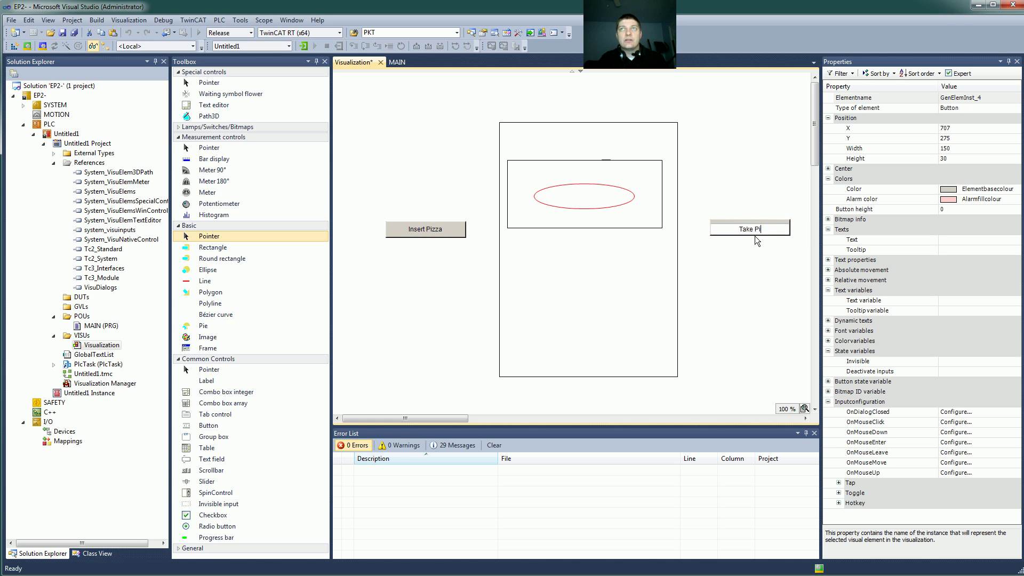
Step: Confirm the 'Take Pizza Out' caption and select the Insert Pizza button
key(Return)
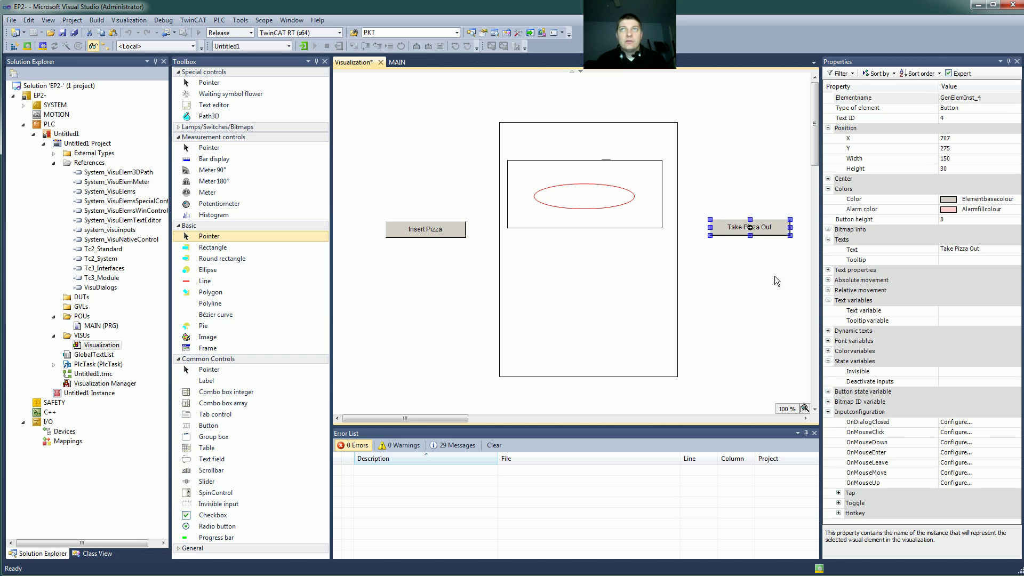
click(774, 277)
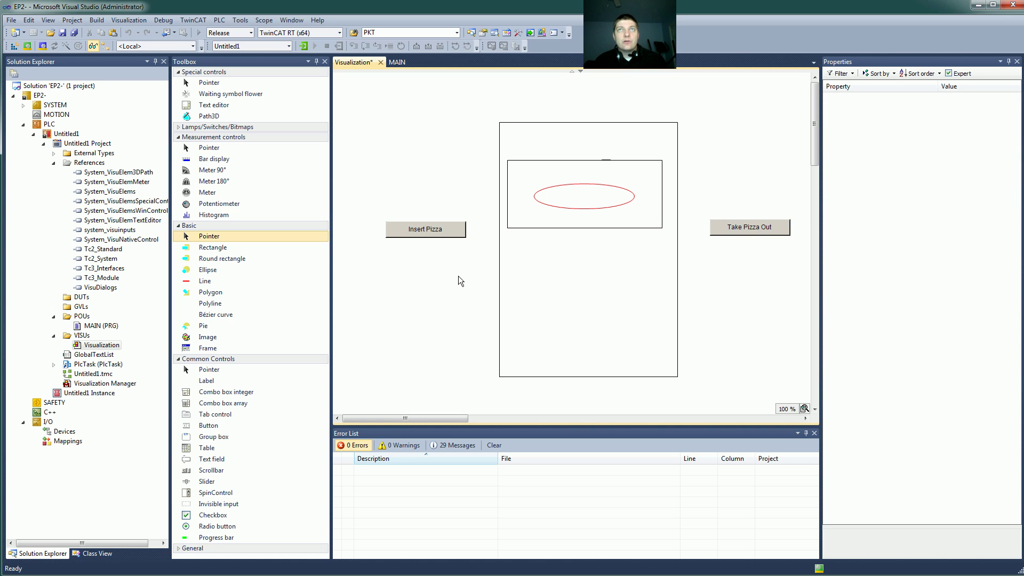
click(453, 234)
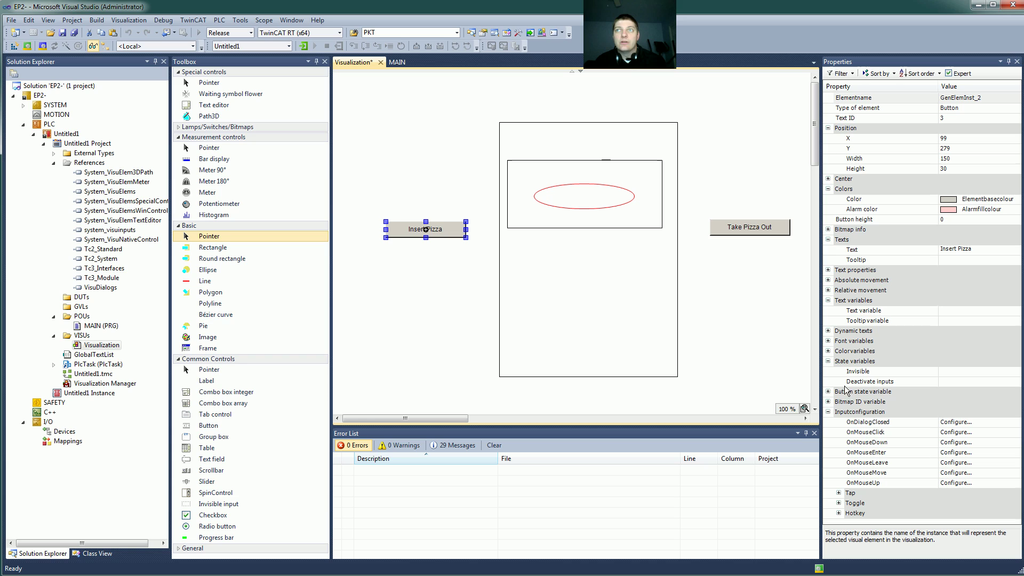
Step: Expand Inputconfiguration, Tap and Toggle for Insert Pizza and select the OnMouseClick row
click(829, 416)
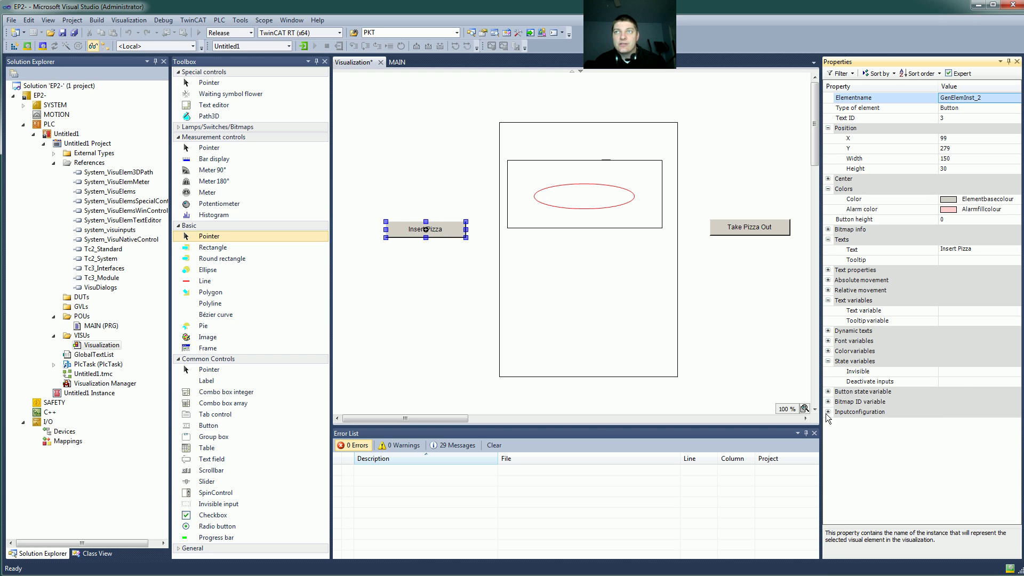
click(829, 416)
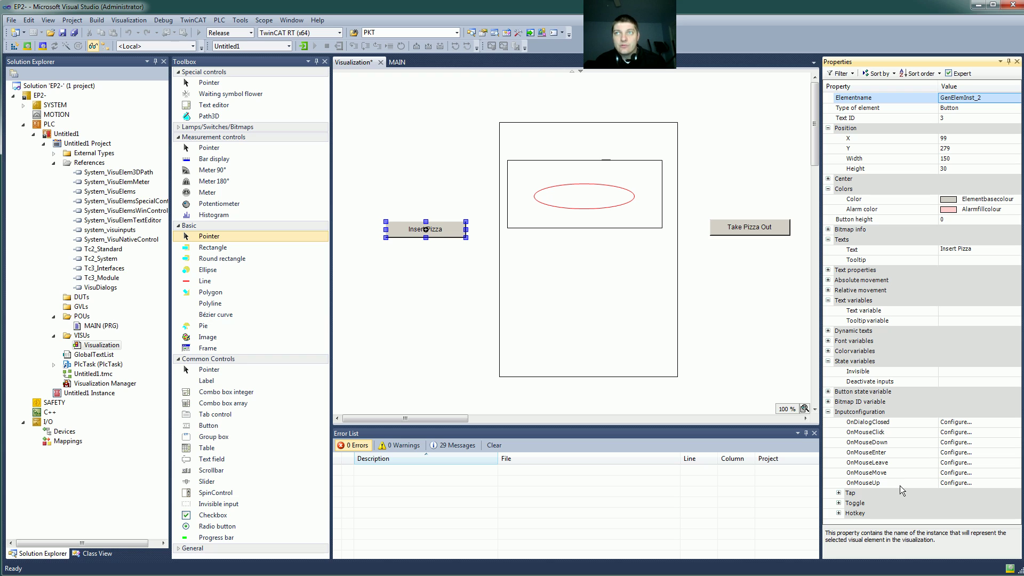
click(839, 493)
scroll(875, 507, down, 2)
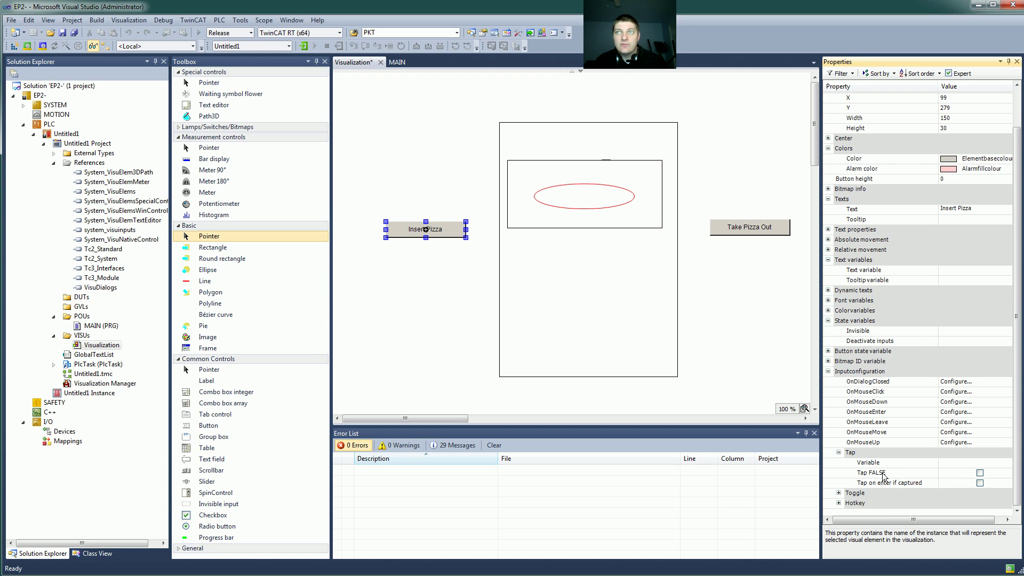
click(838, 493)
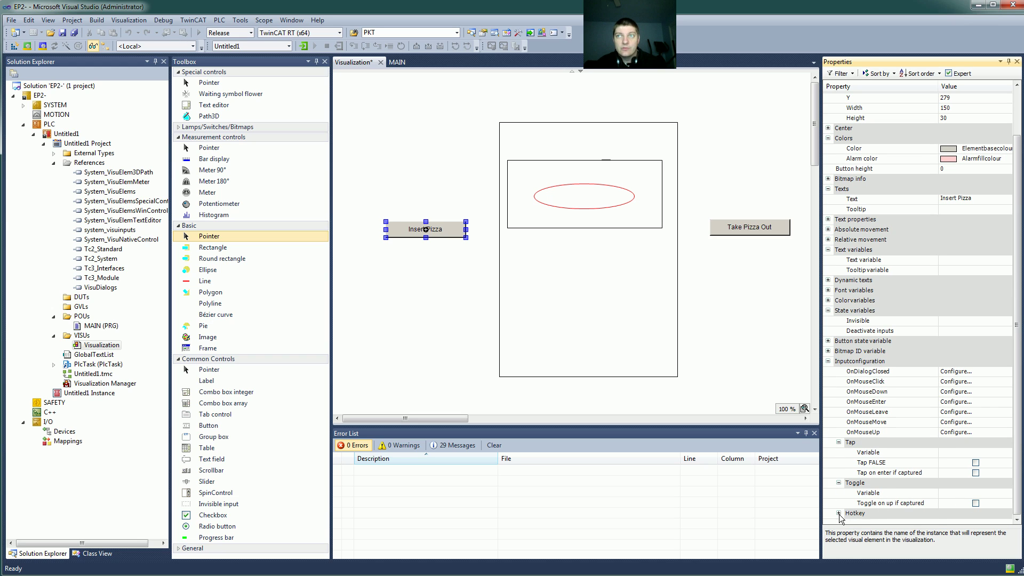
scroll(944, 496, up, 2)
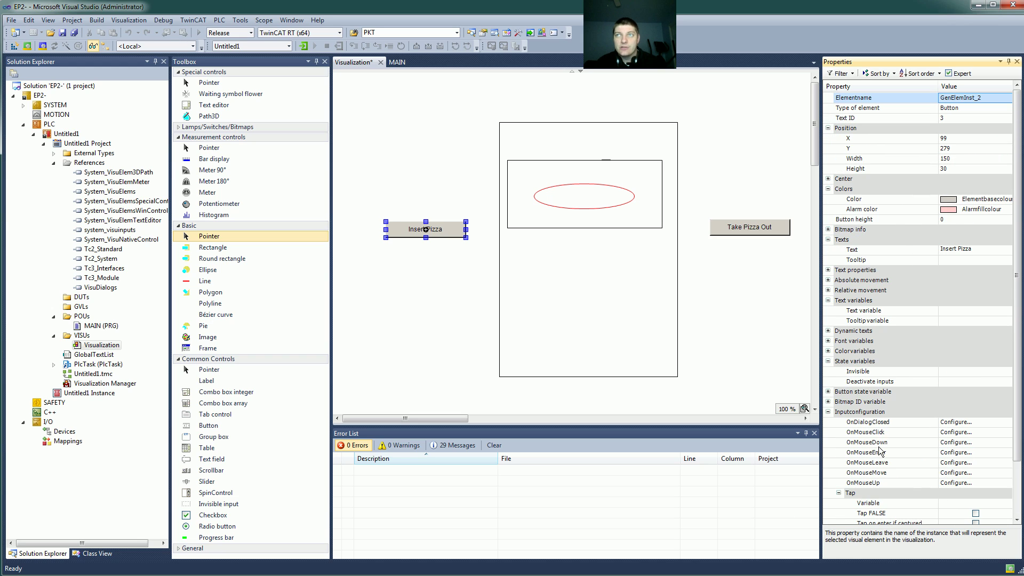
click(897, 433)
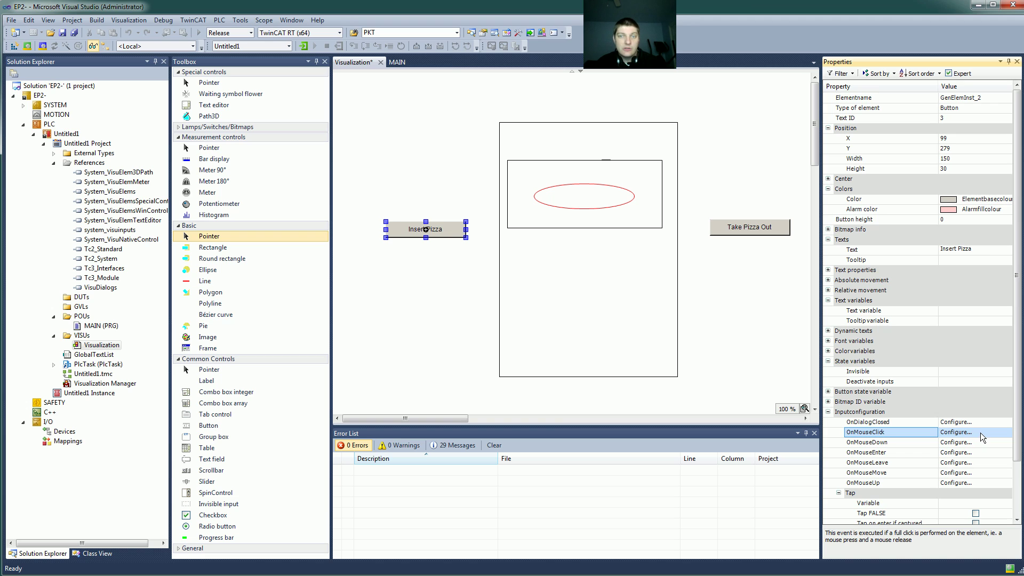
Step: Add an Execute ST-Code action to the Insert Pizza button's OnMouseClick event
click(979, 435)
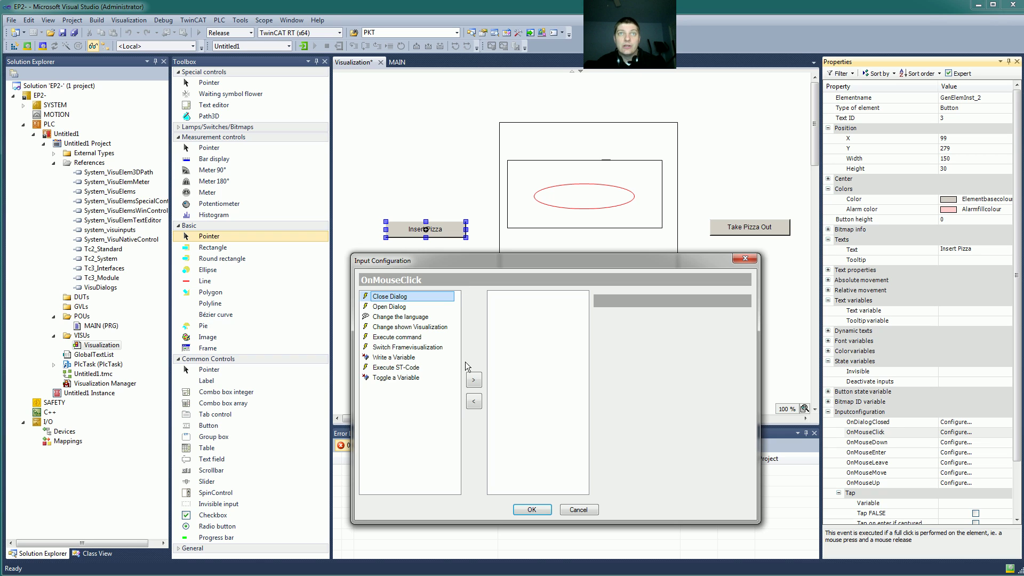
click(406, 367)
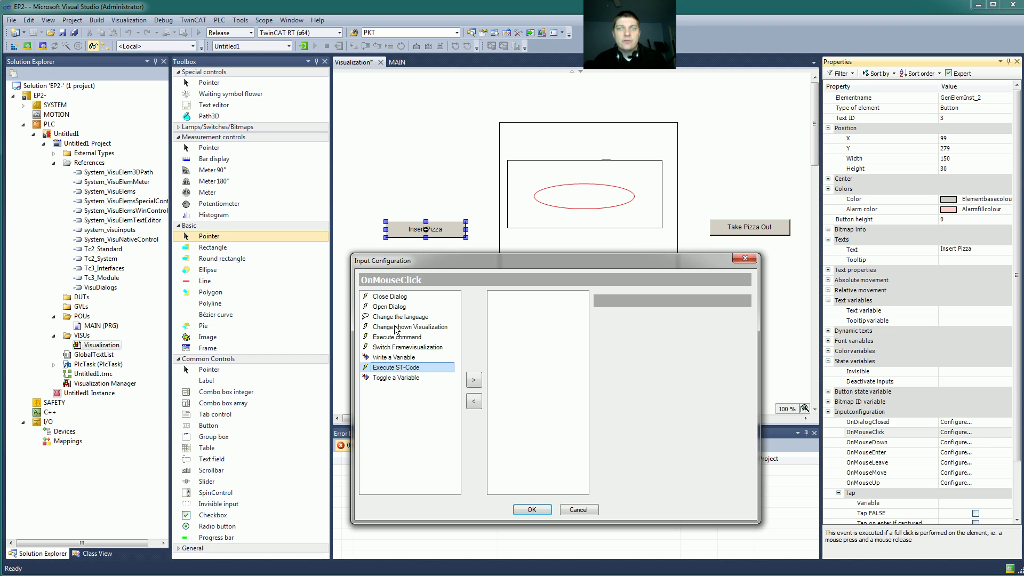
click(399, 379)
click(393, 368)
click(472, 380)
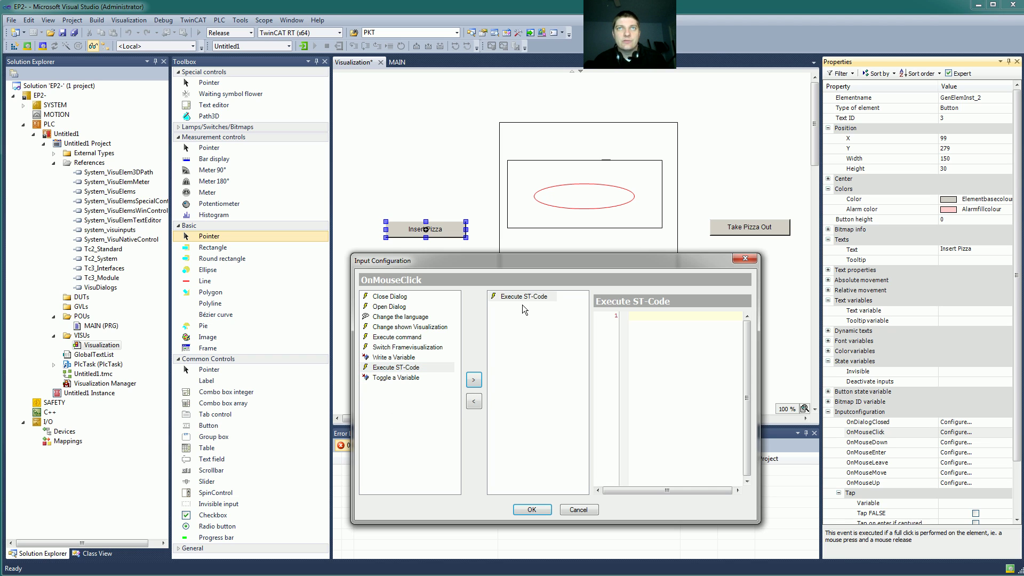
Step: Enter the code MAIN.bPizzaInOven := TRUE and confirm with OK
click(664, 316)
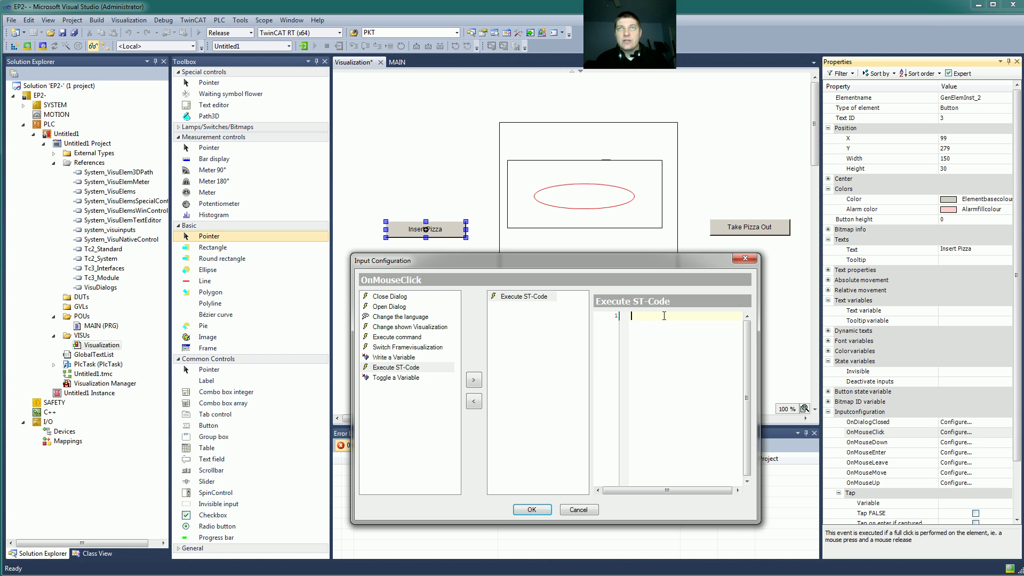
text(MAIN.)
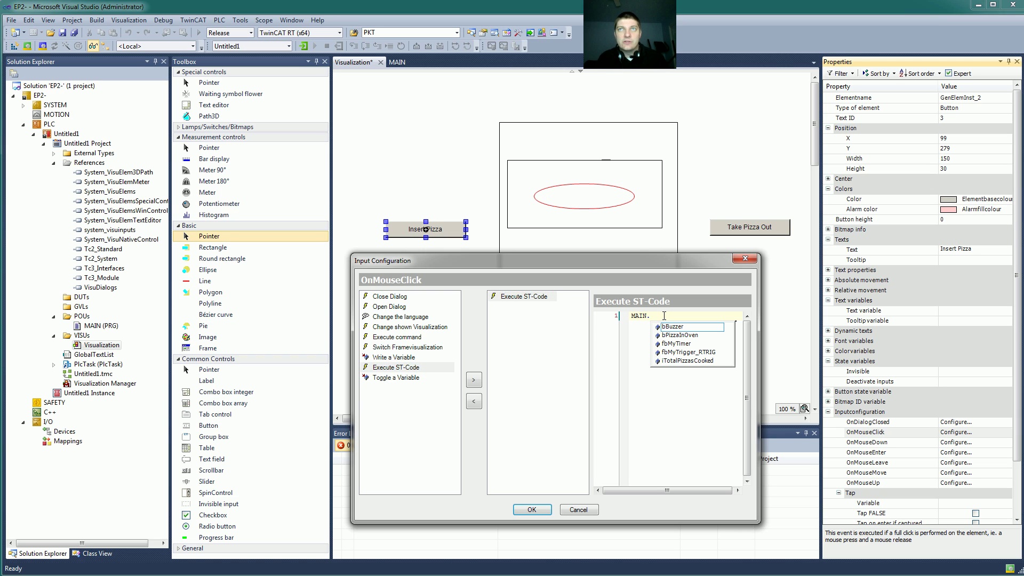
key(Return)
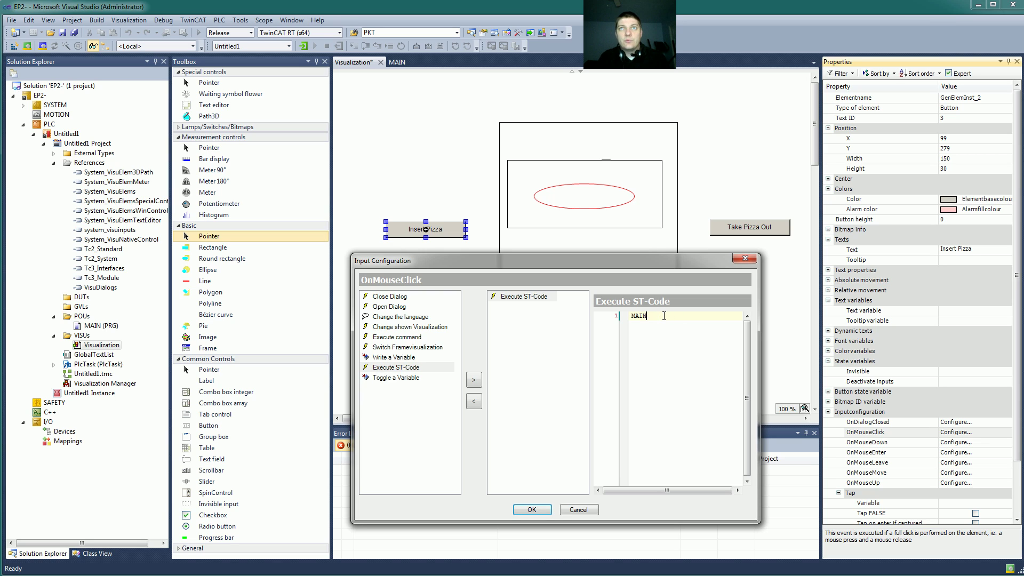
text(.)
key(Down)
key(Return)
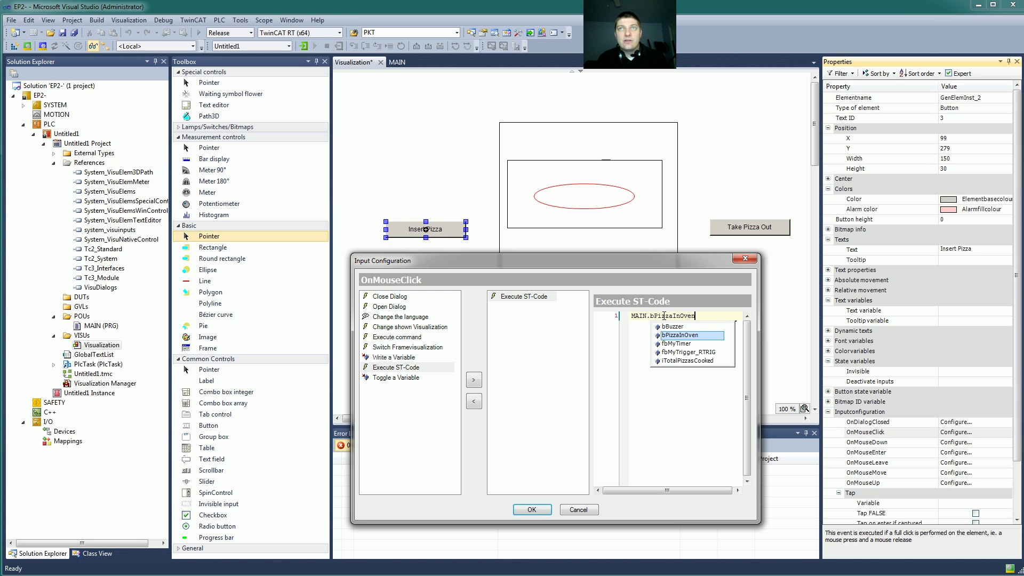
text(:= )
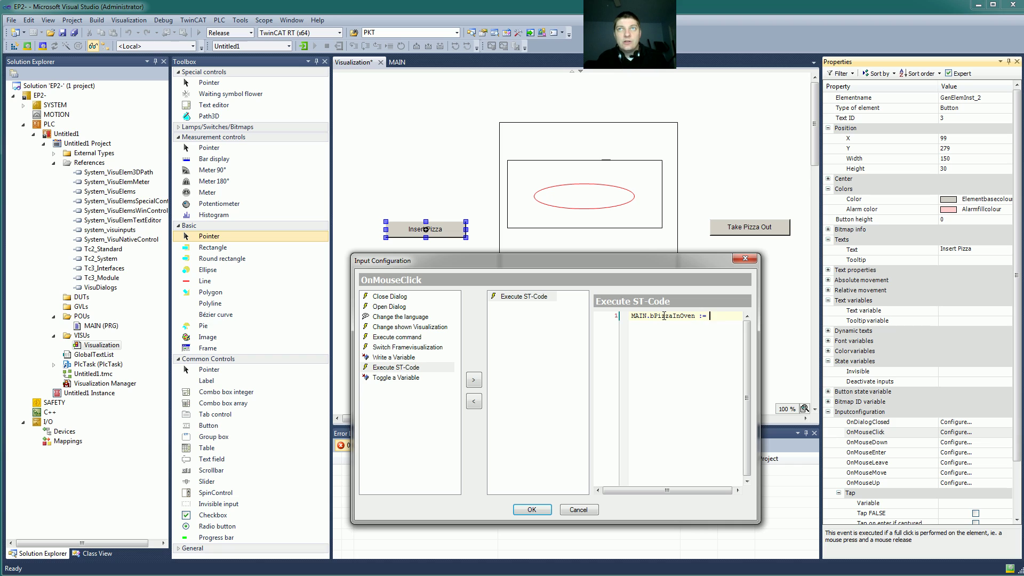
text(TRUE;)
click(531, 510)
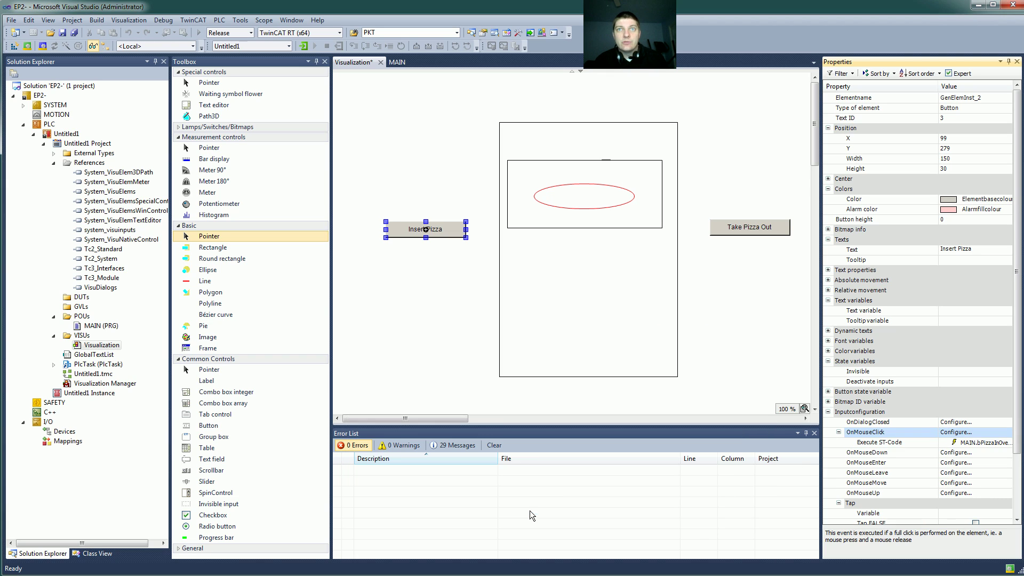
Step: Add an Execute ST-Code action to the Take Pizza Out button's OnMouseClick event
click(719, 236)
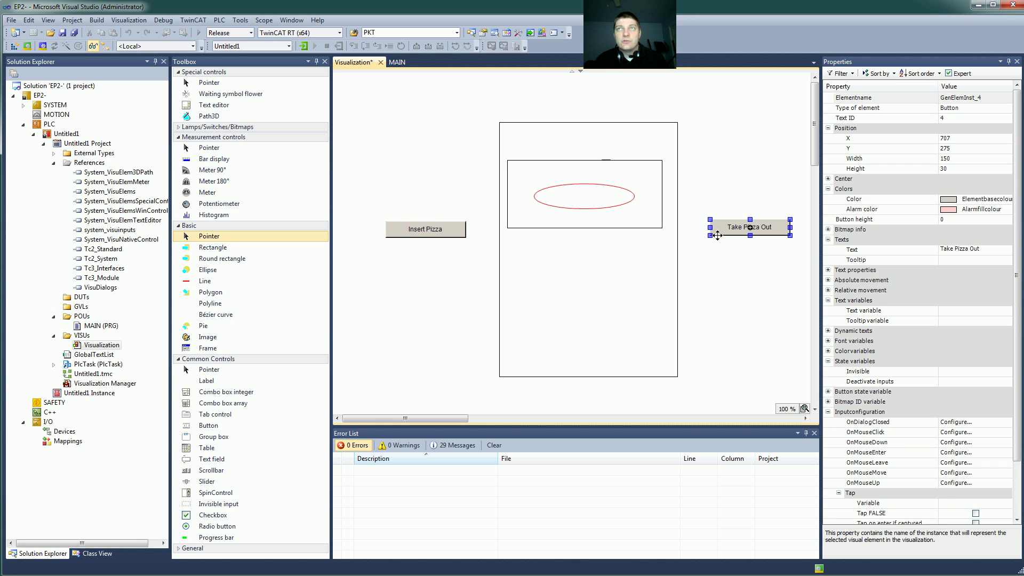
click(916, 433)
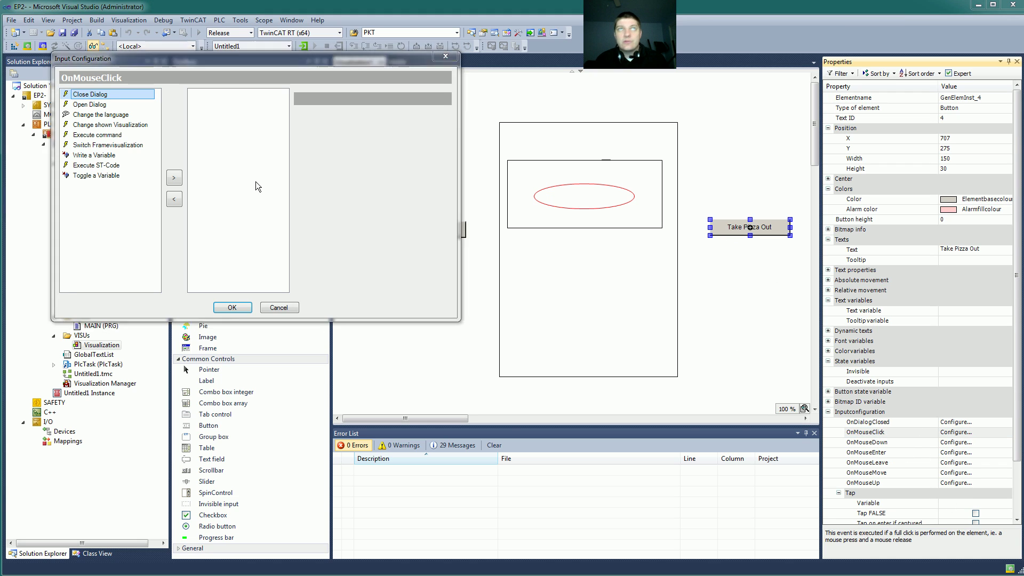
click(96, 165)
click(174, 177)
Step: Enter the code MAIN.bPizzaInOven := FALSE; and confirm with OK
click(326, 114)
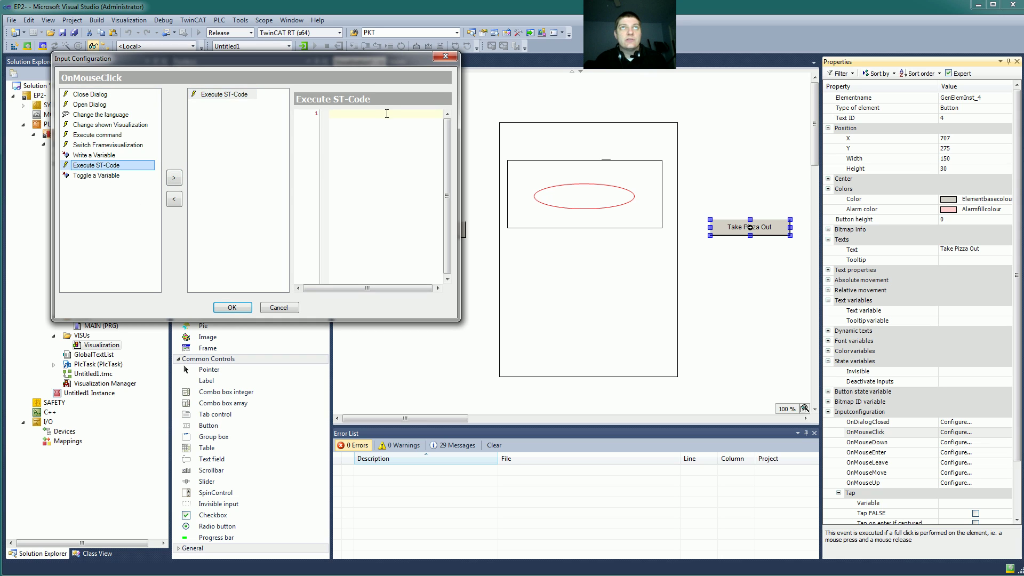
text(MAIN.)
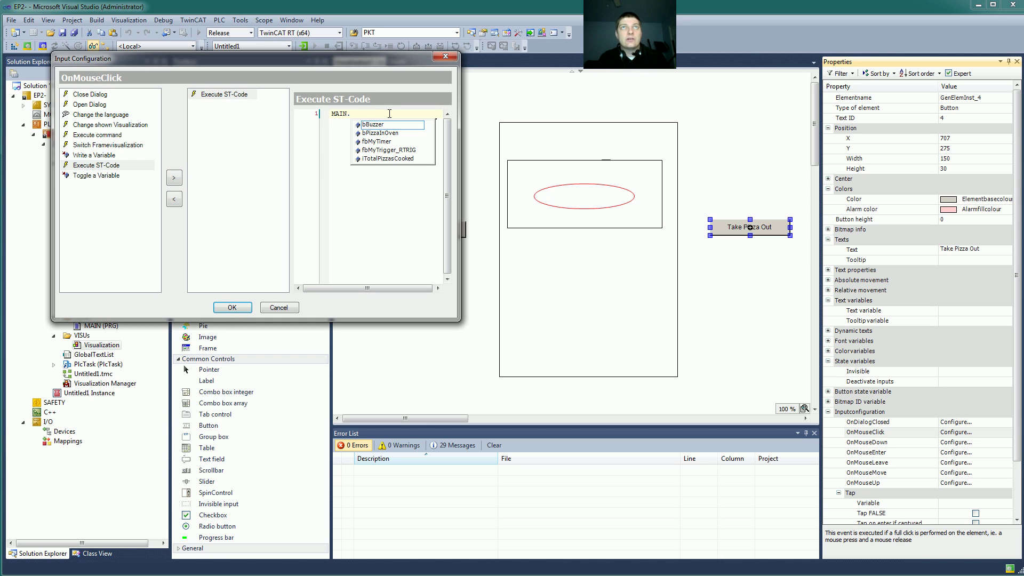
key(Down)
key(Return)
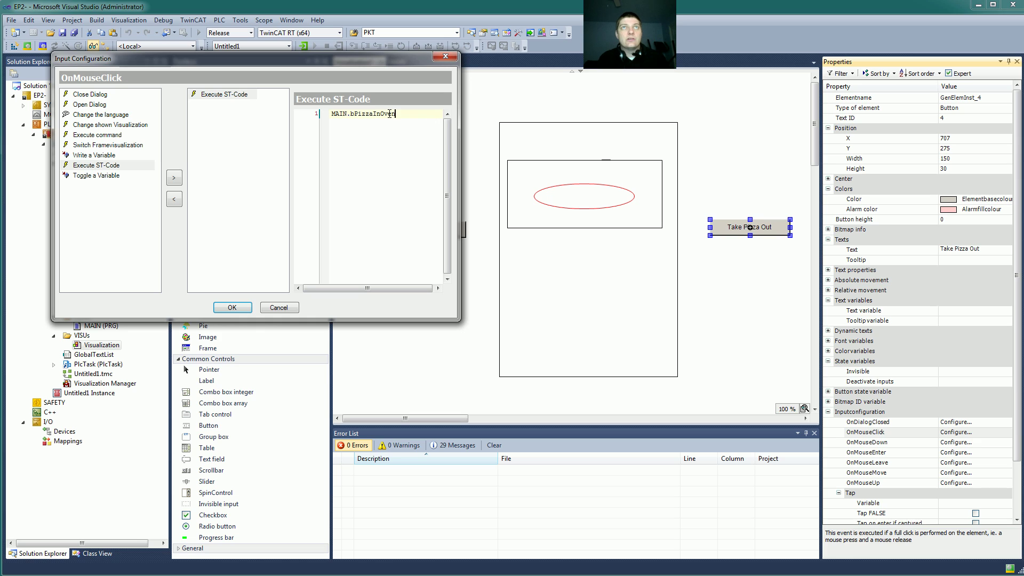
text(:= FALSE;)
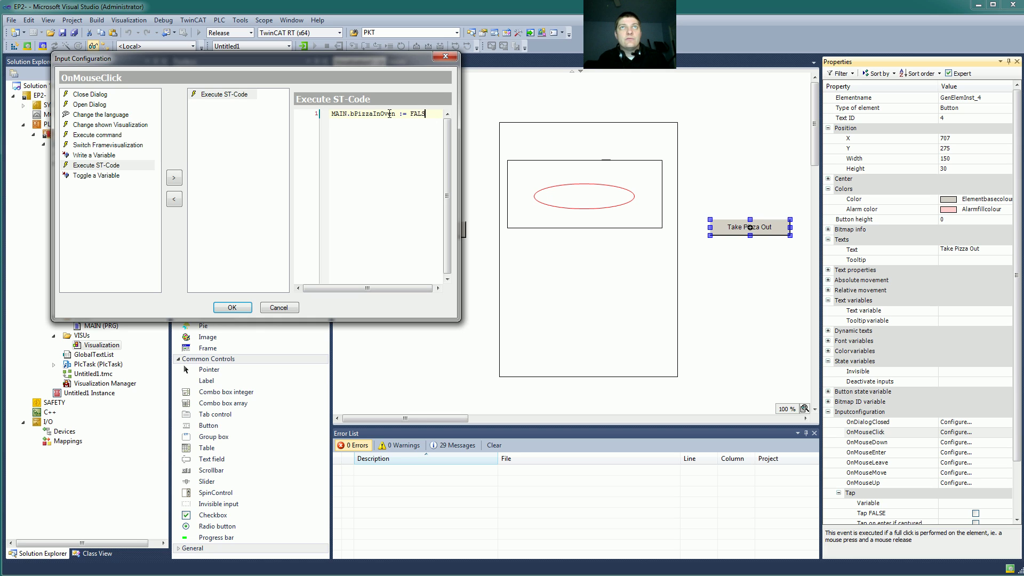
click(232, 307)
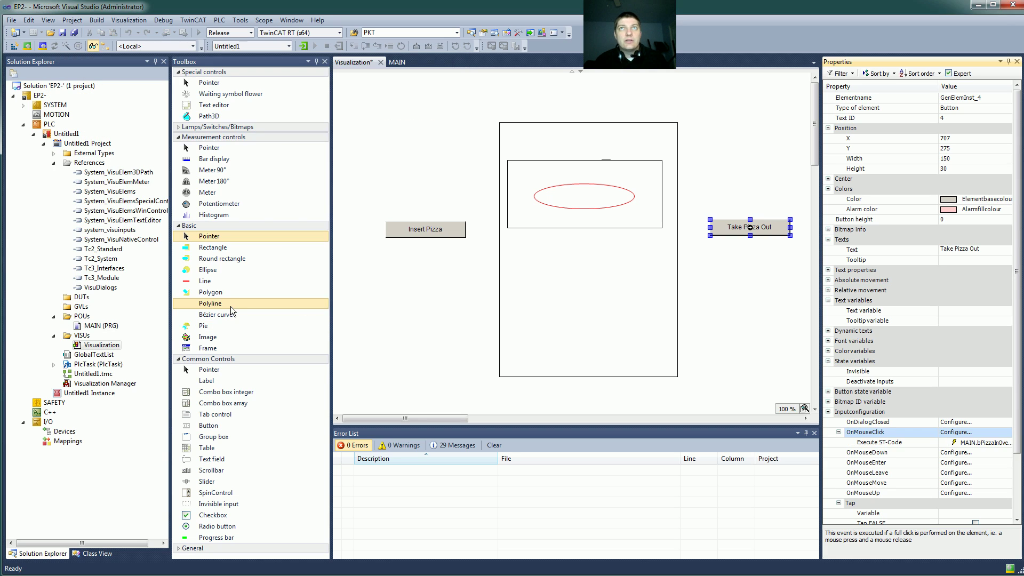
click(409, 333)
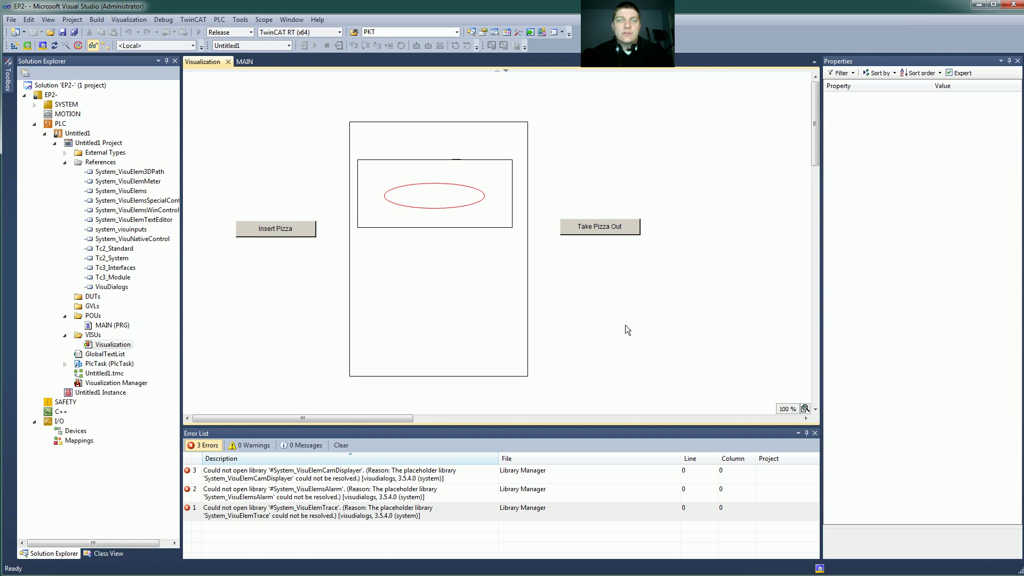
Step: Bind the red ellipse's Invisible state variable to NOT MAIN.bPizzaInOven
click(433, 207)
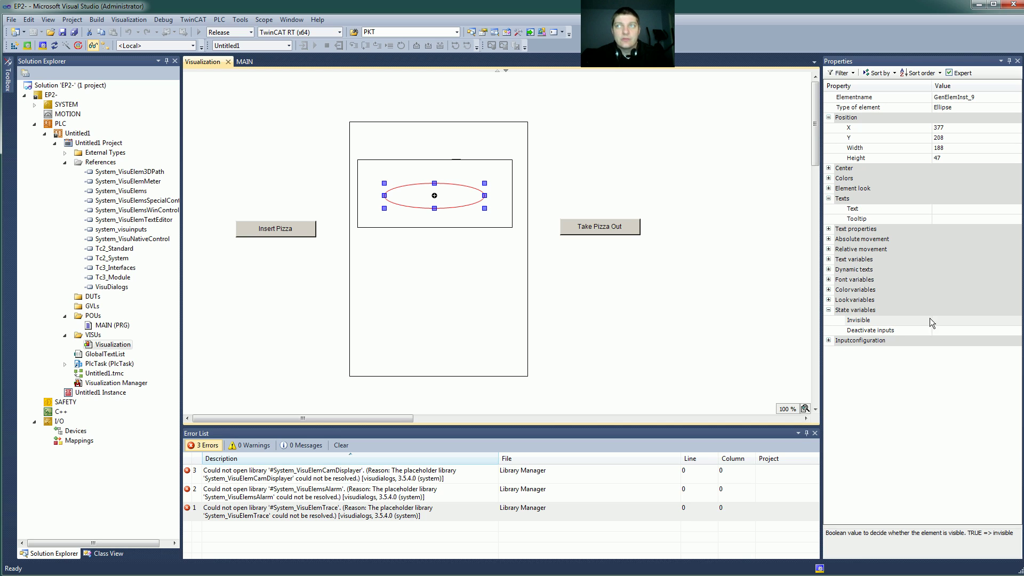
click(945, 322)
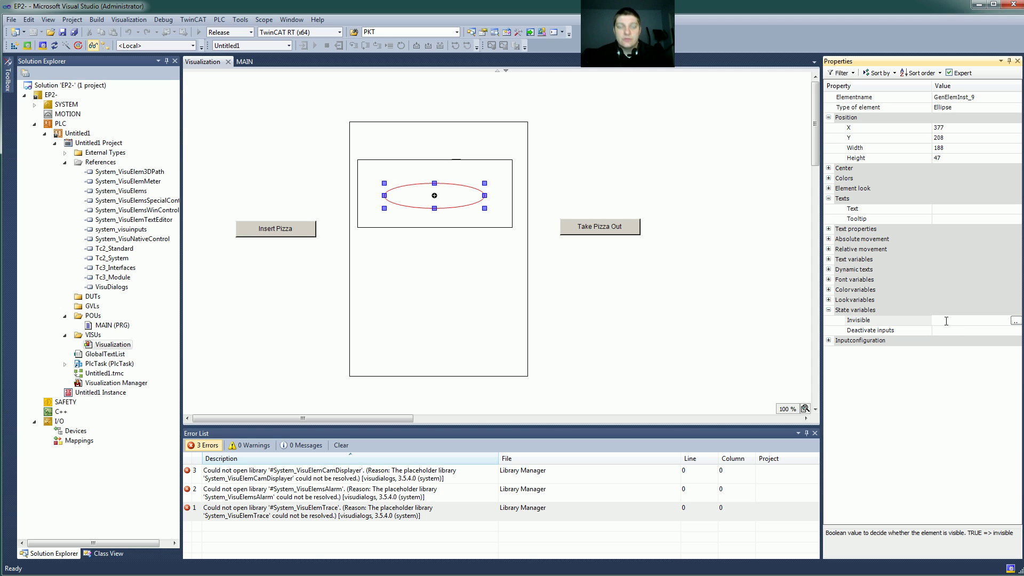
text(MAIN.B)
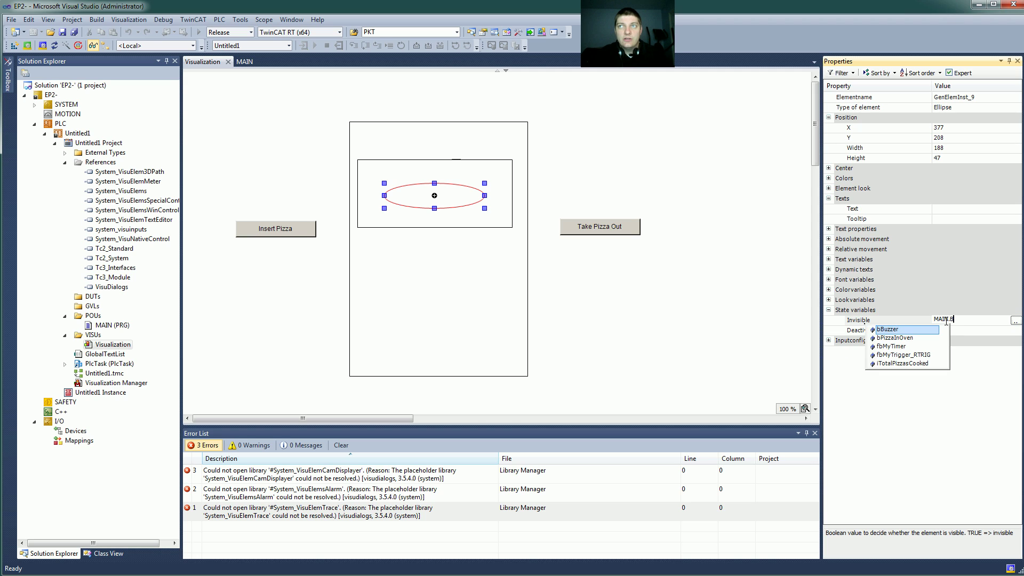
key(Down)
key(Return)
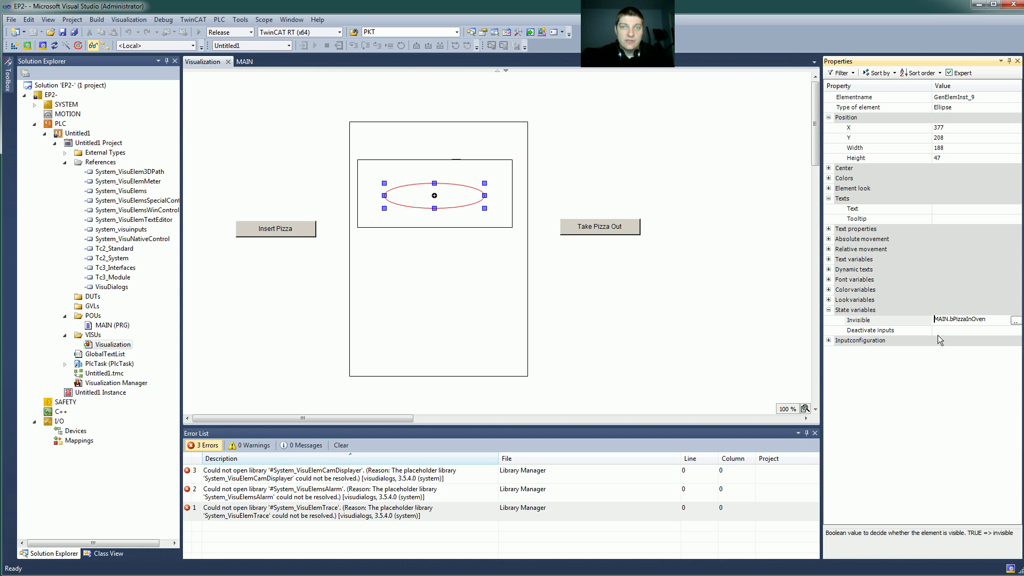
key(Home)
text(NOT)
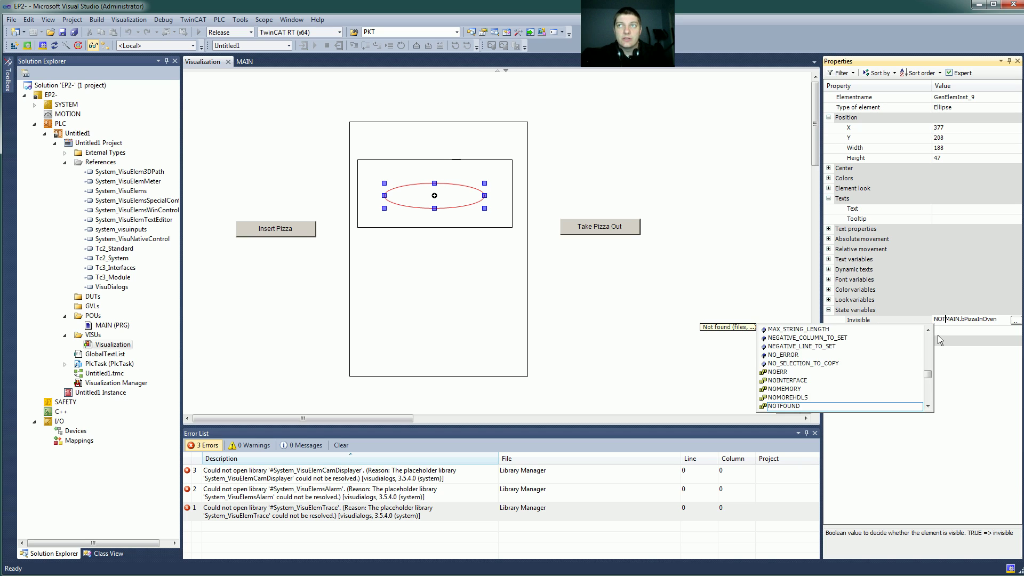
click(951, 329)
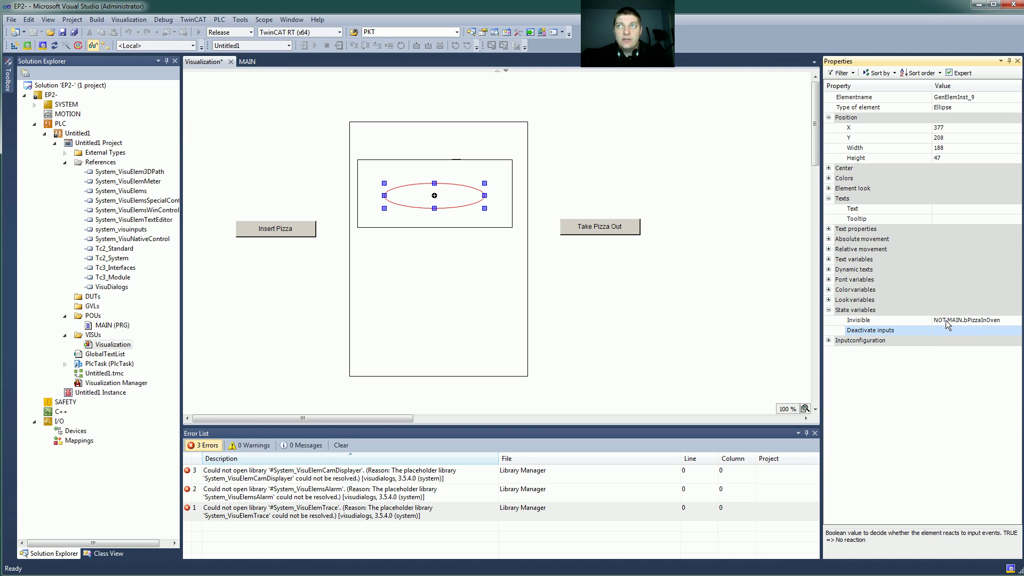
click(960, 321)
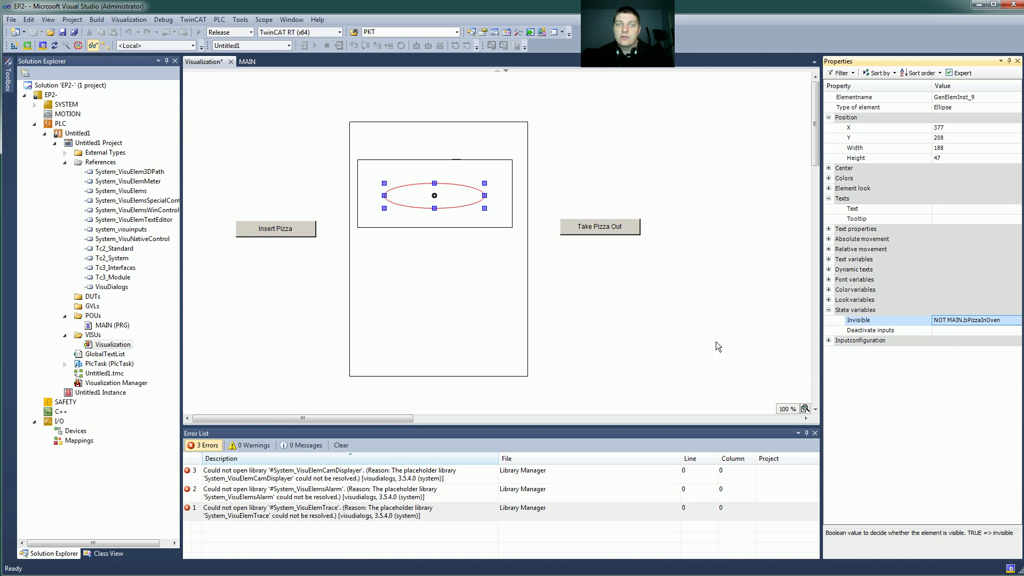
Step: Check the inner rectangle's selection, then clear the canvas selection
click(628, 344)
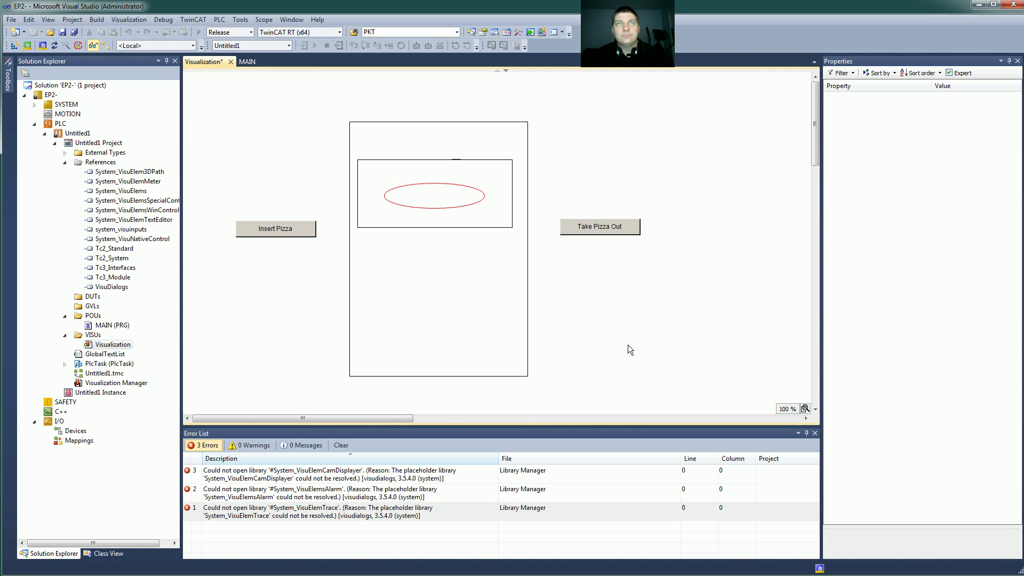
click(435, 211)
click(584, 266)
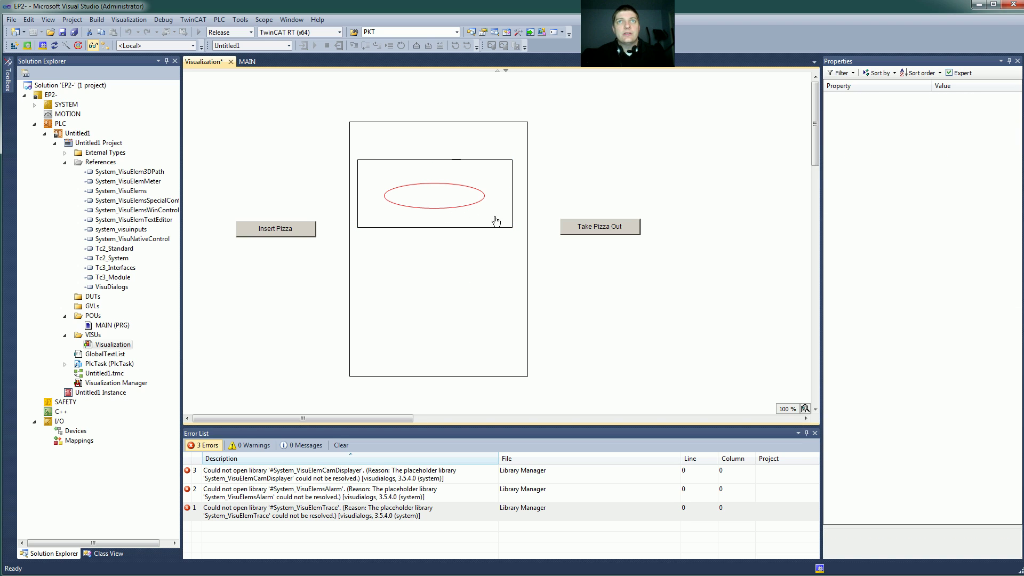
Step: Add a 269-wide rectangle above the oven frame labelled 'Elapsed Time:'
click(410, 139)
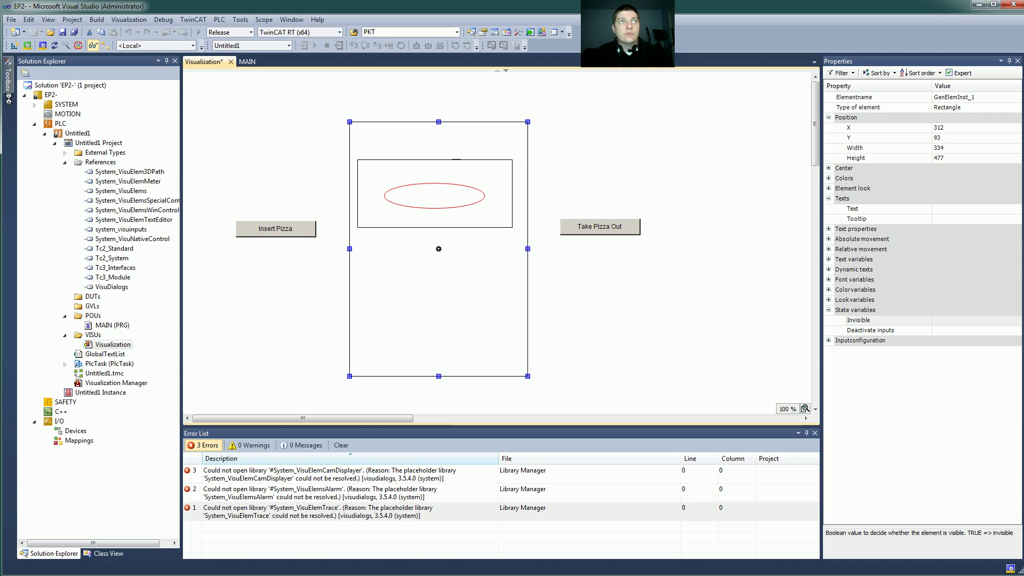
click(8, 80)
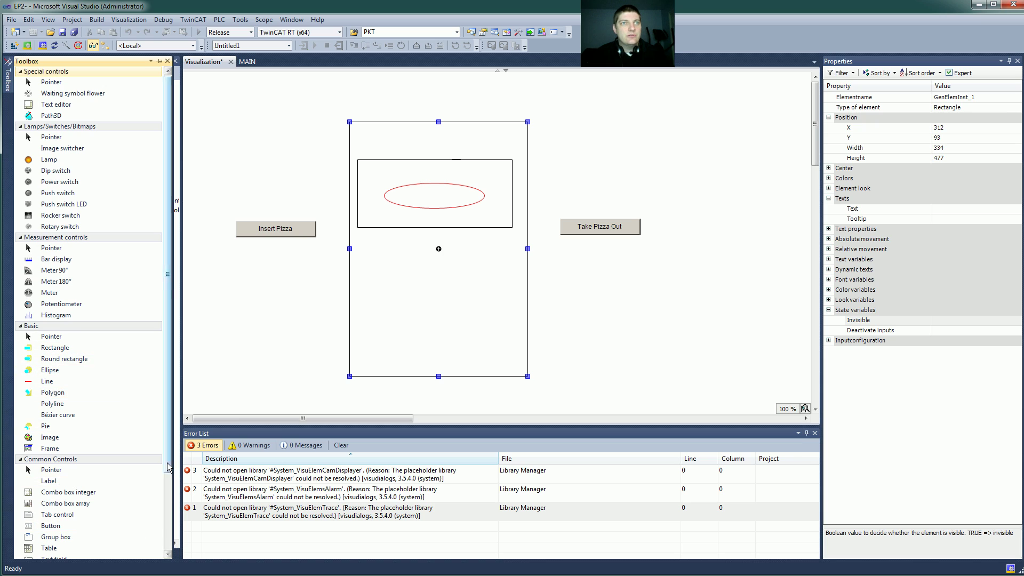
mouse_move(169, 472)
mouse_down()
mouse_move(169, 550)
mouse_move(172, 454)
mouse_up()
click(55, 348)
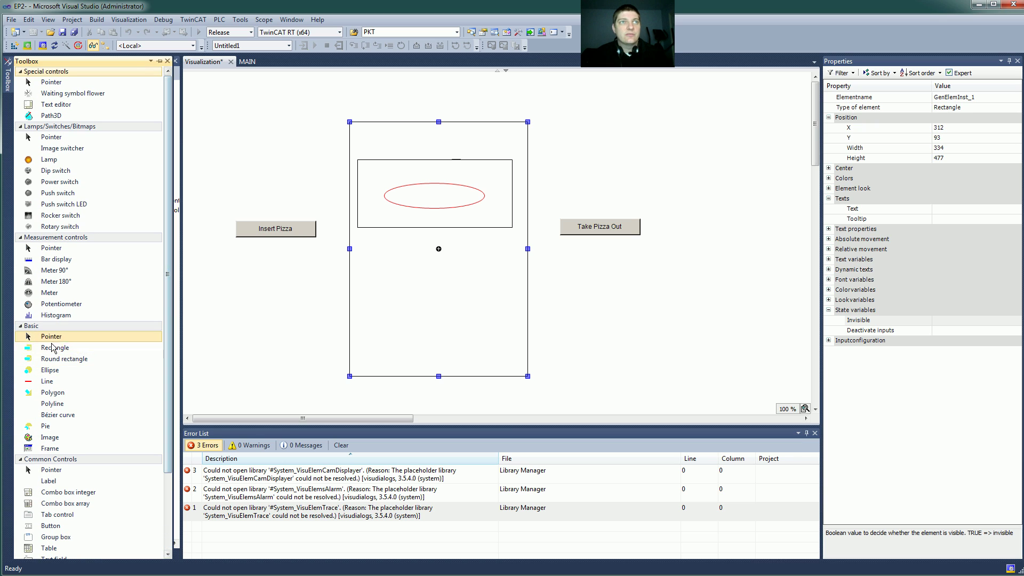
click(384, 137)
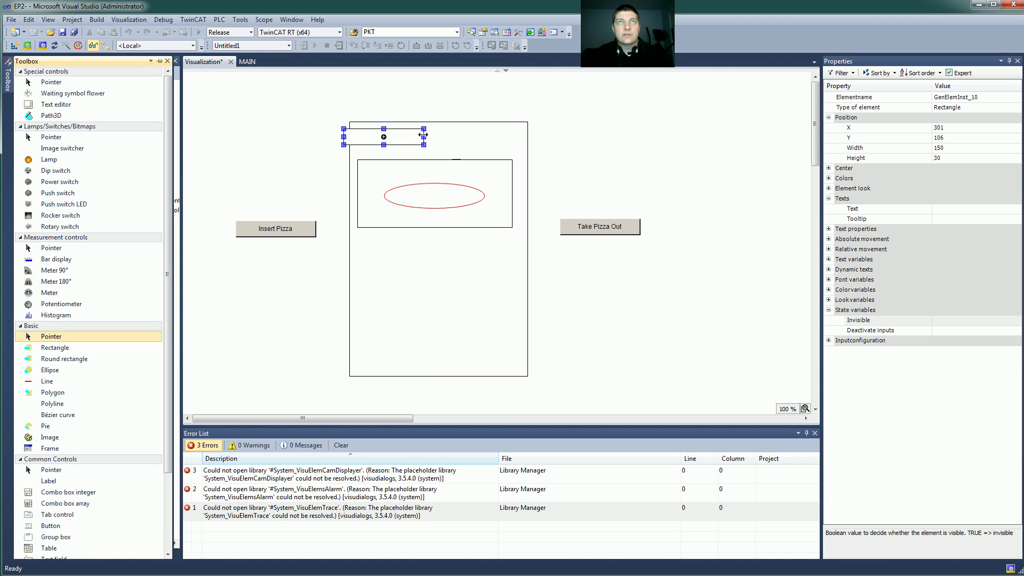
drag(423, 136, 429, 114)
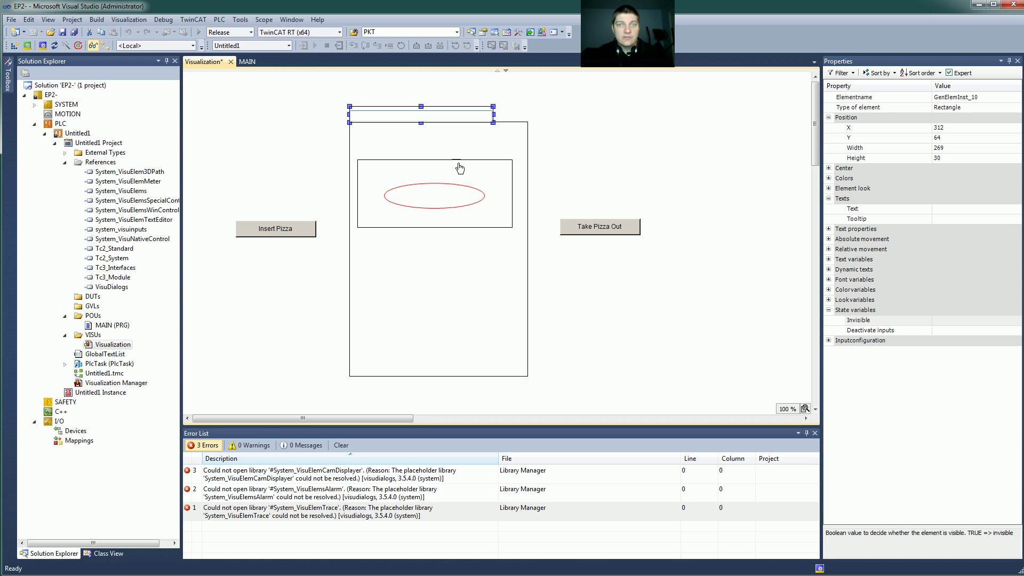
text(Elapsed)
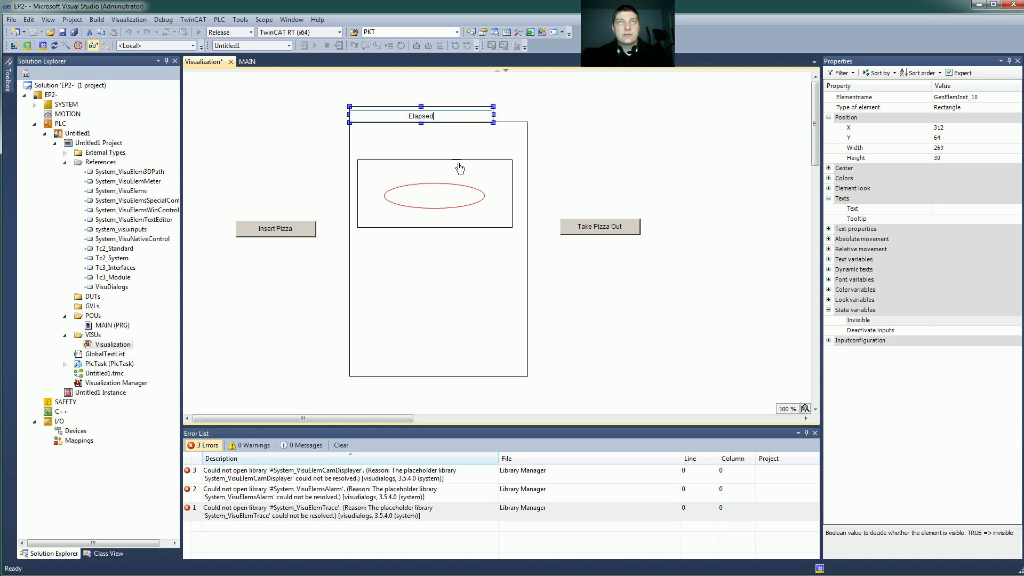
text( Time:)
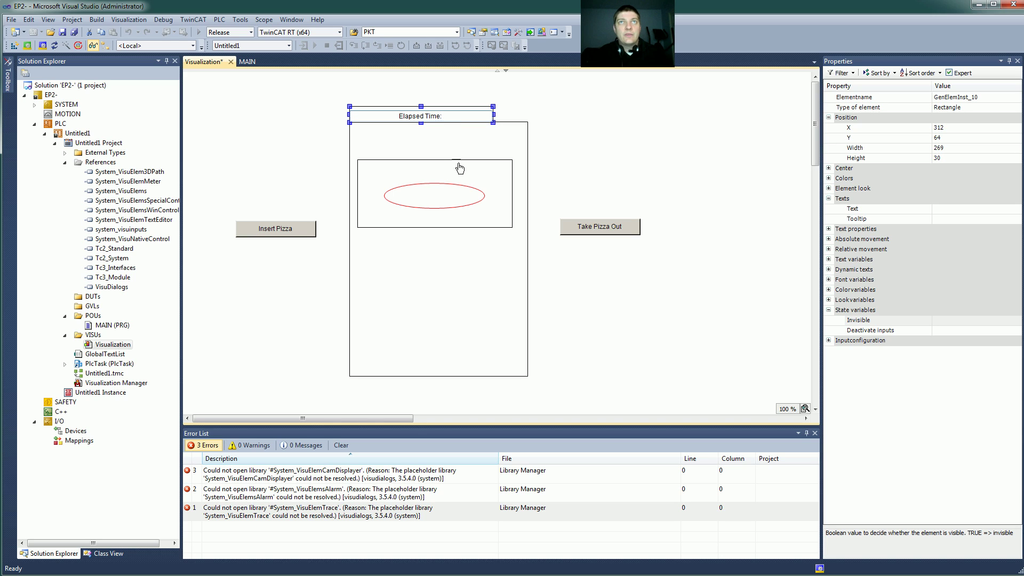
click(565, 166)
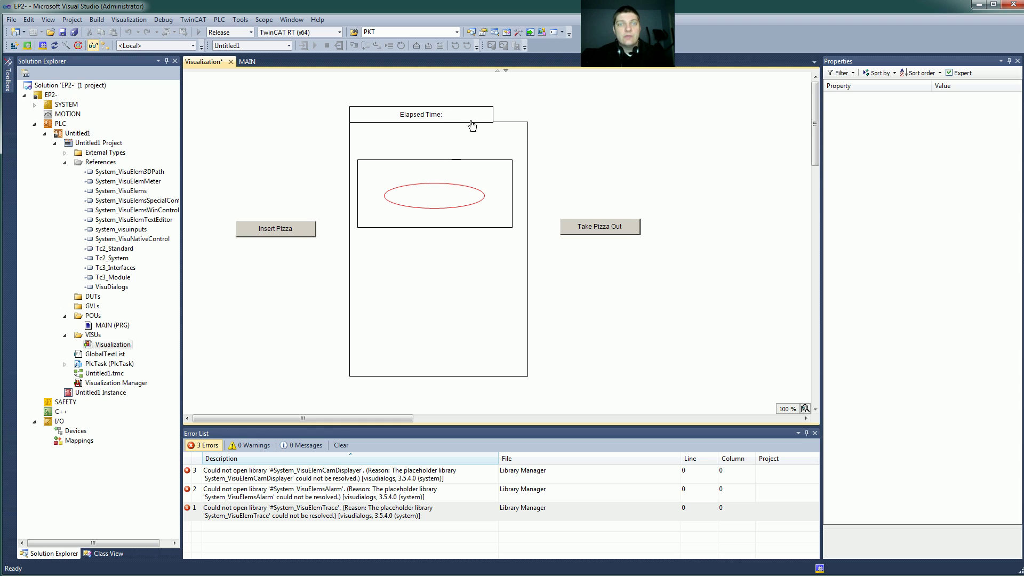
Step: Change the box's label to 'Elapsed Time: %s'
double_click(454, 113)
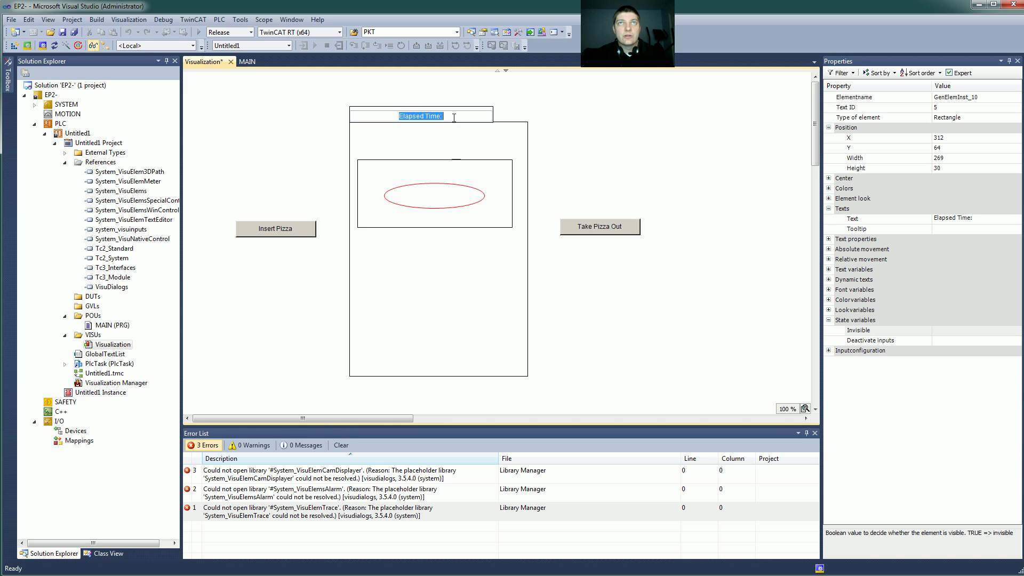
click(460, 118)
text(%s)
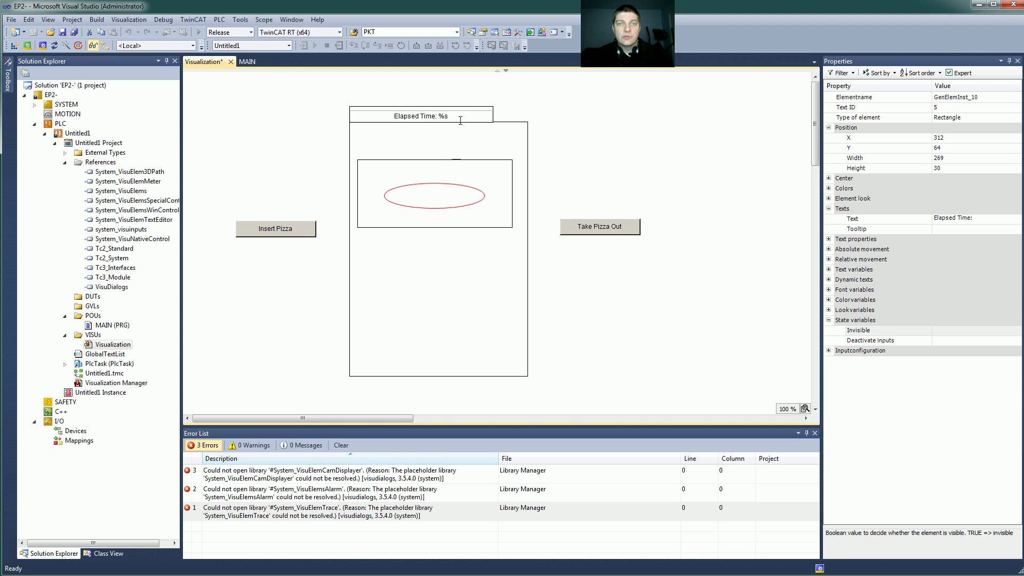
key(Return)
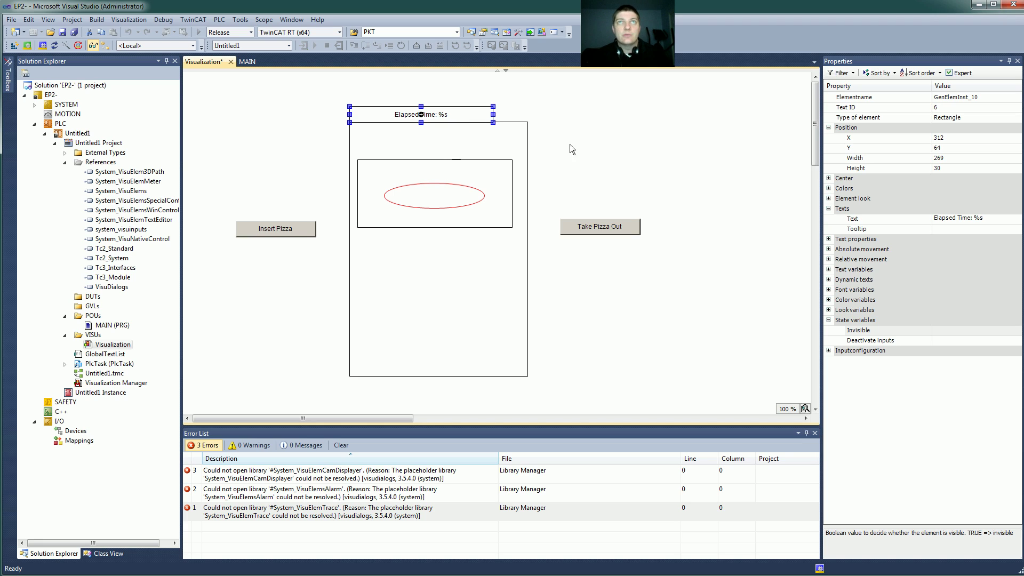
click(570, 148)
Step: Bind the box's text variable to MAIN.fbMyTimer.ET and save the visualization
click(466, 113)
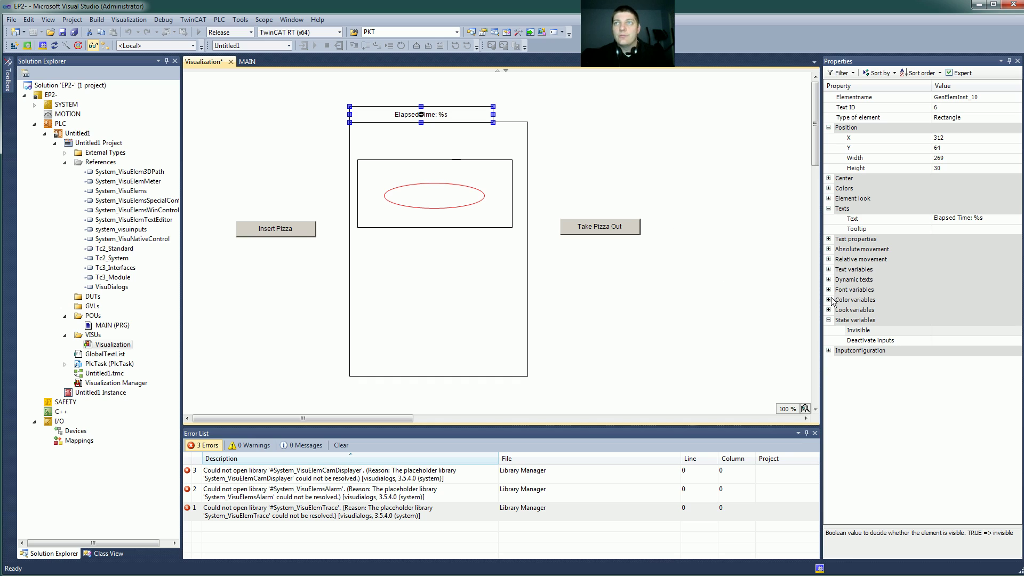
click(829, 269)
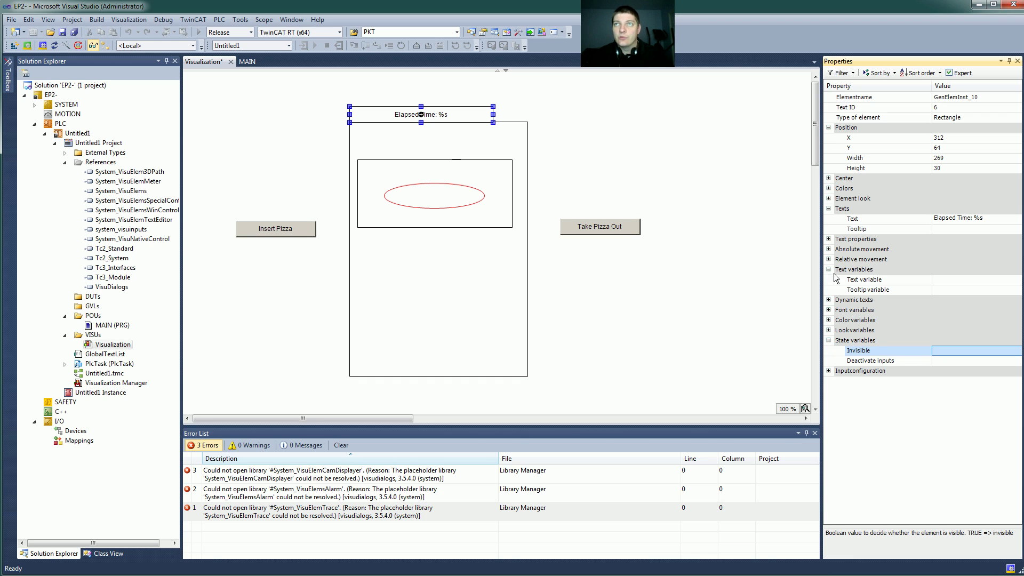
click(958, 282)
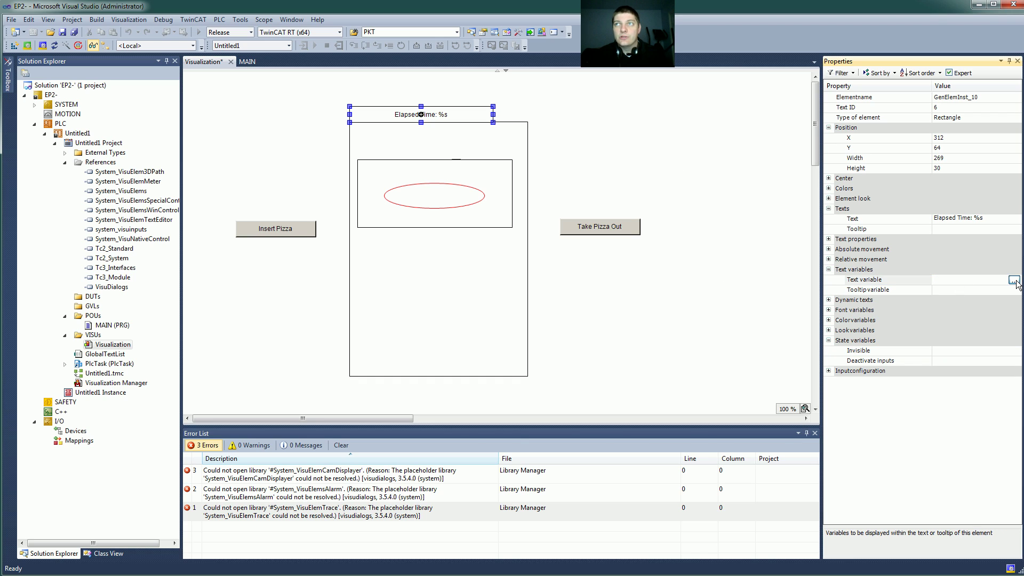
click(1014, 280)
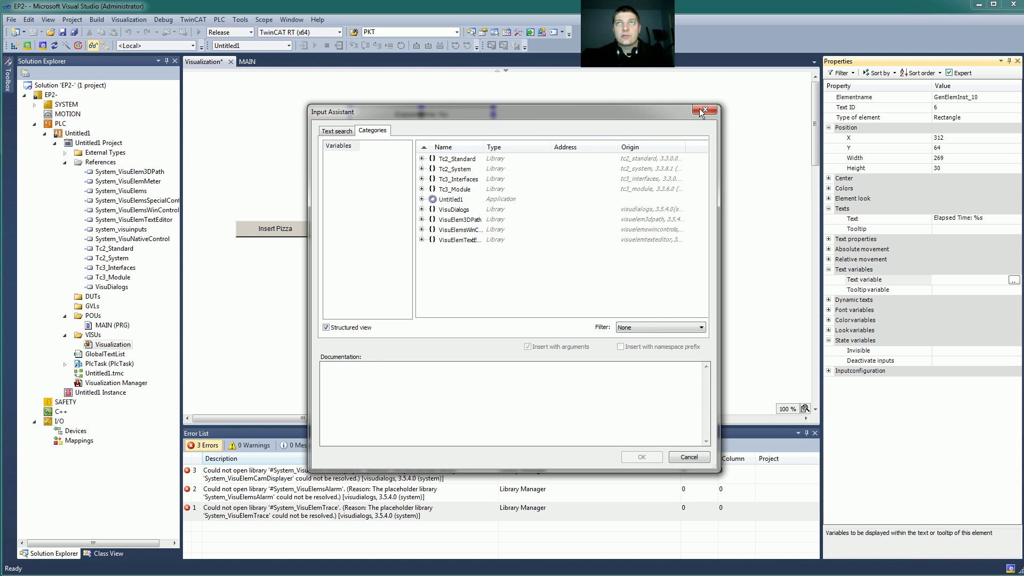
click(700, 459)
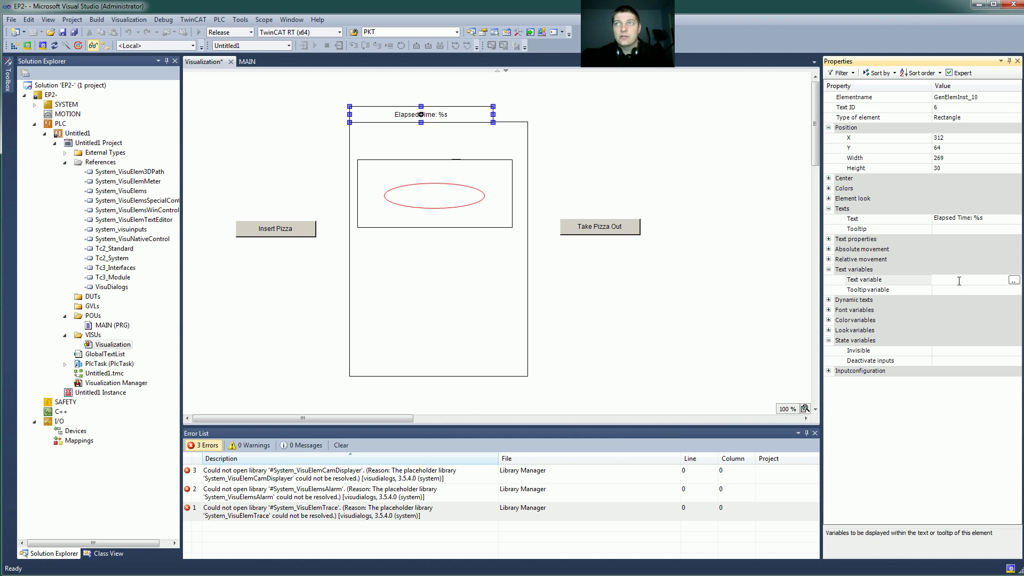
text(MAIN.)
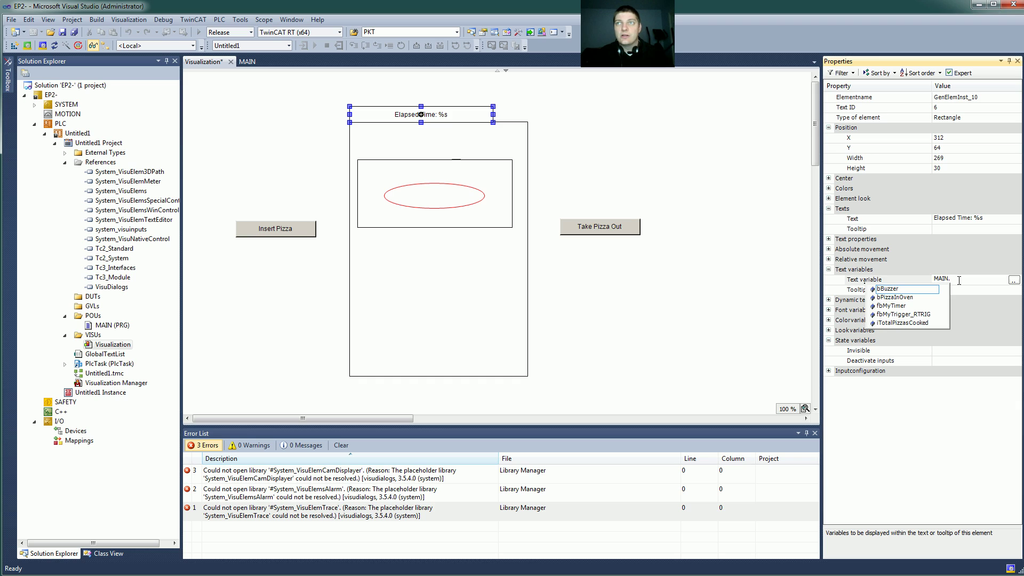
key(Down)
key(Down)
text(.)
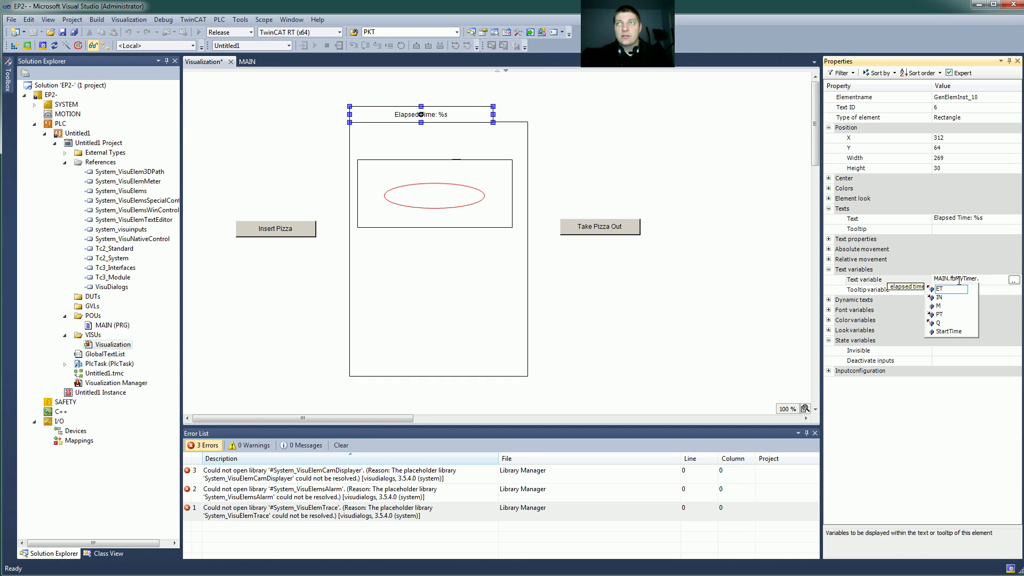
key(Return)
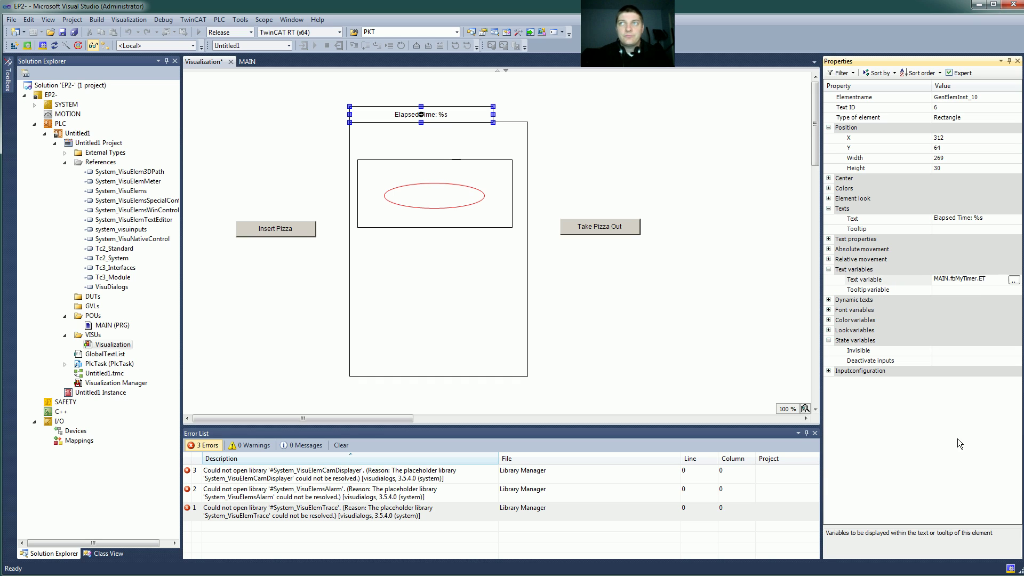
key(Return)
click(696, 281)
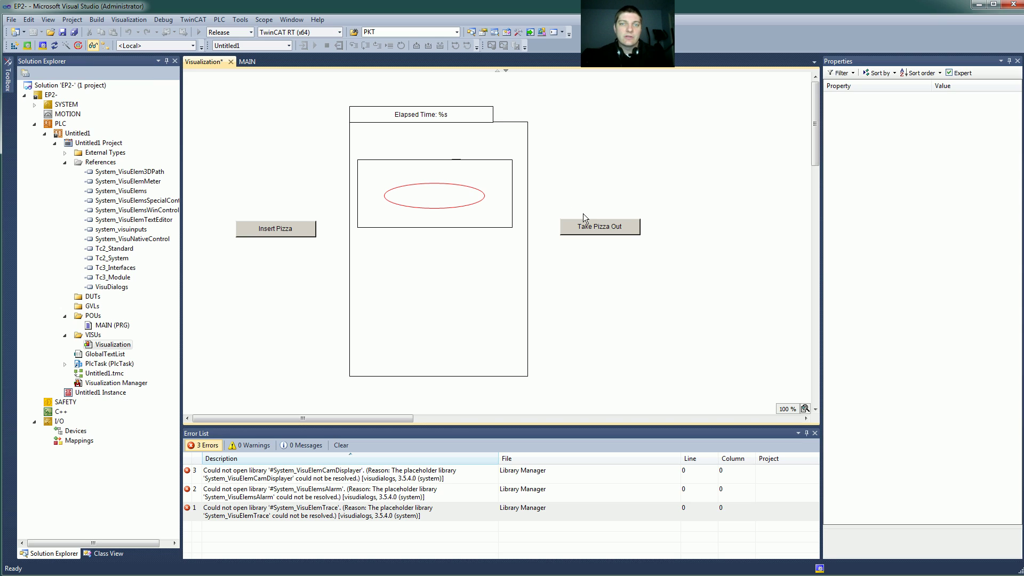
key(ctrl+s)
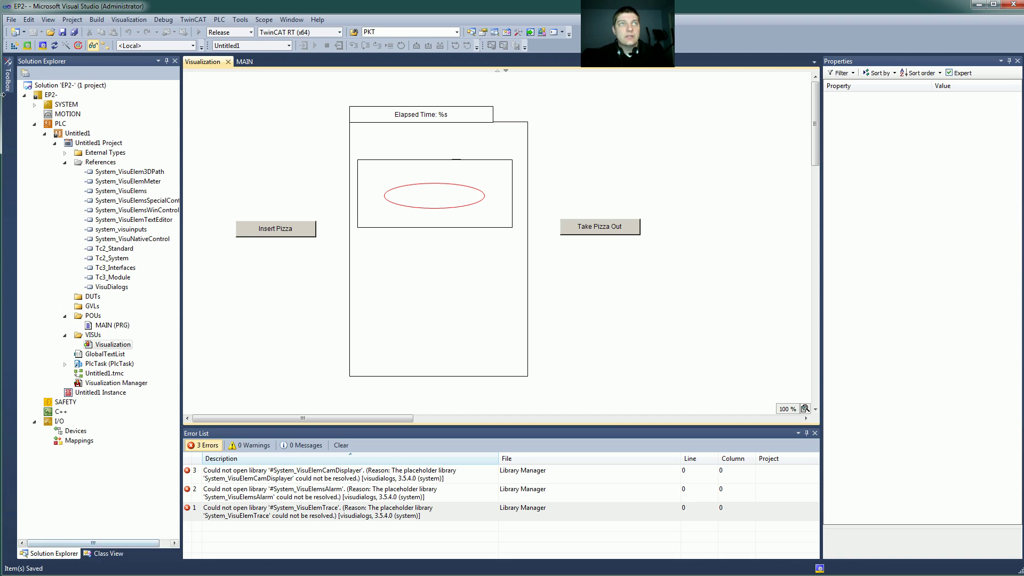
Step: Draw an ellipse at the top right of the oven and label it 'Buzzer'
click(7, 79)
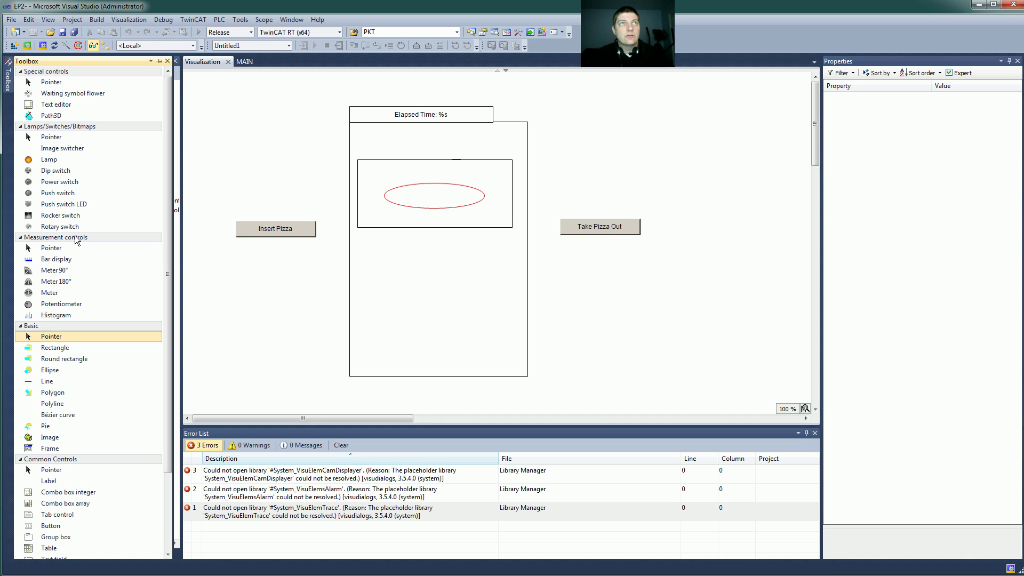
click(68, 359)
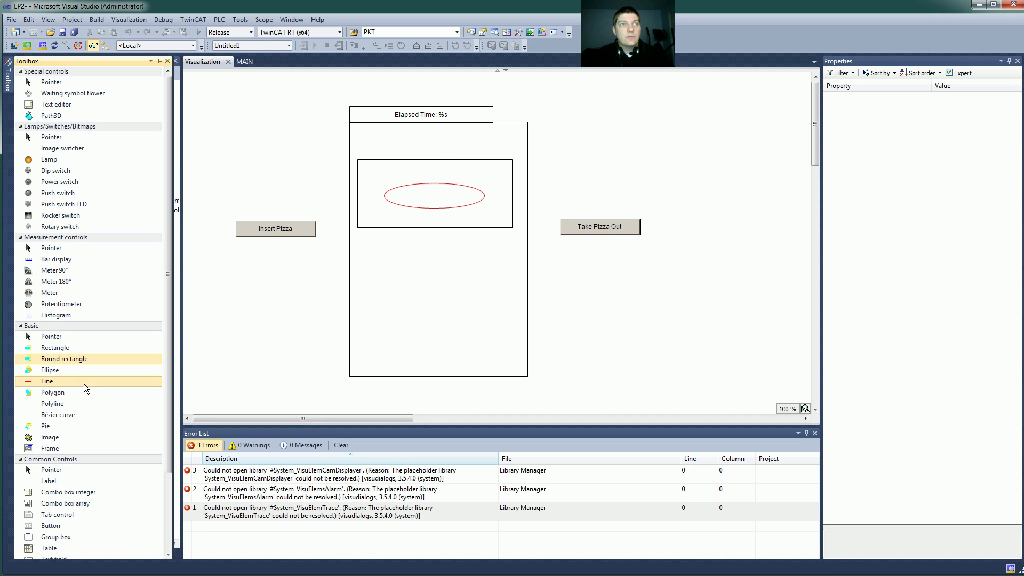
click(59, 370)
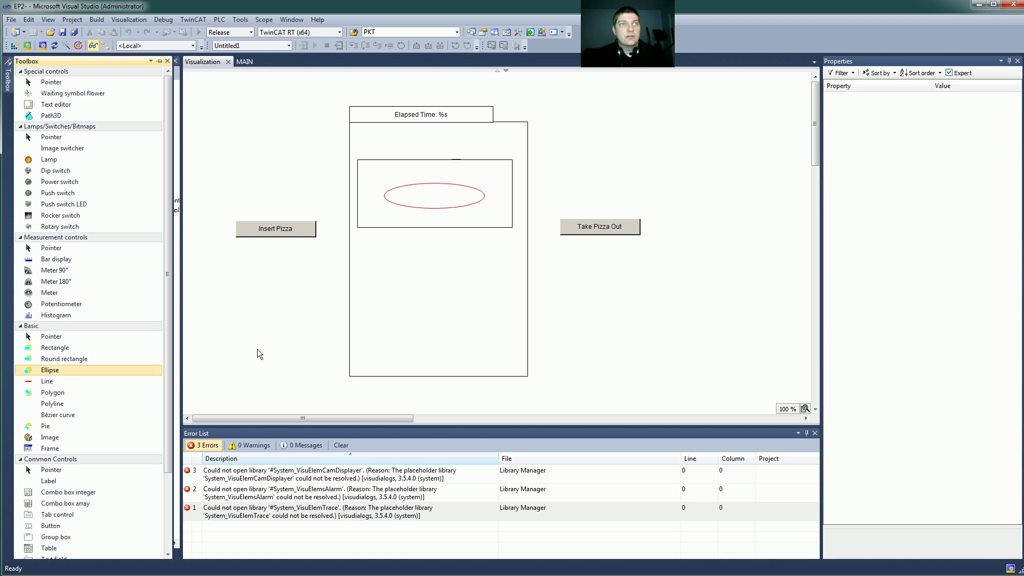
drag(540, 100, 607, 121)
double_click(574, 111)
text(Buzzer)
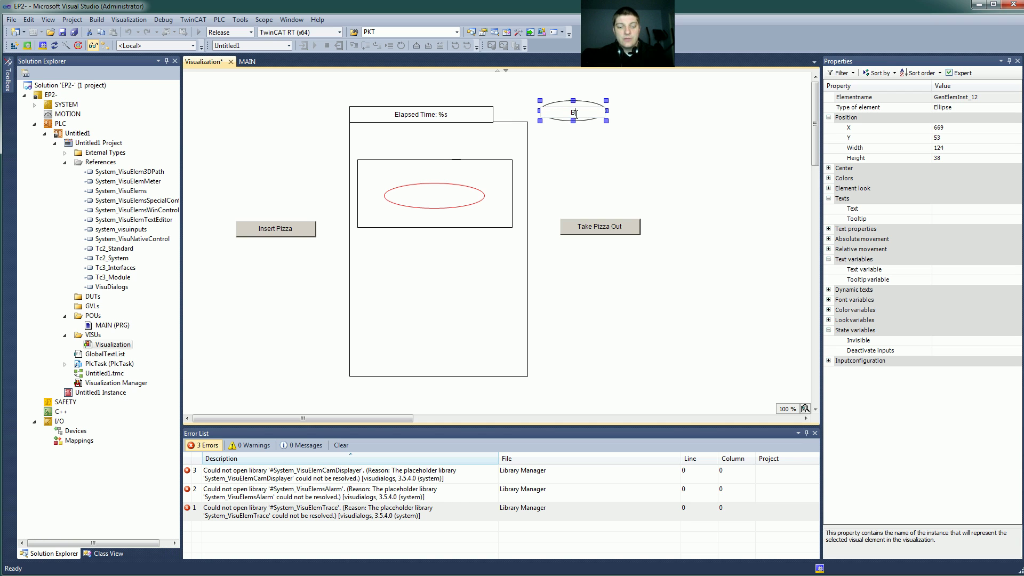
key(Return)
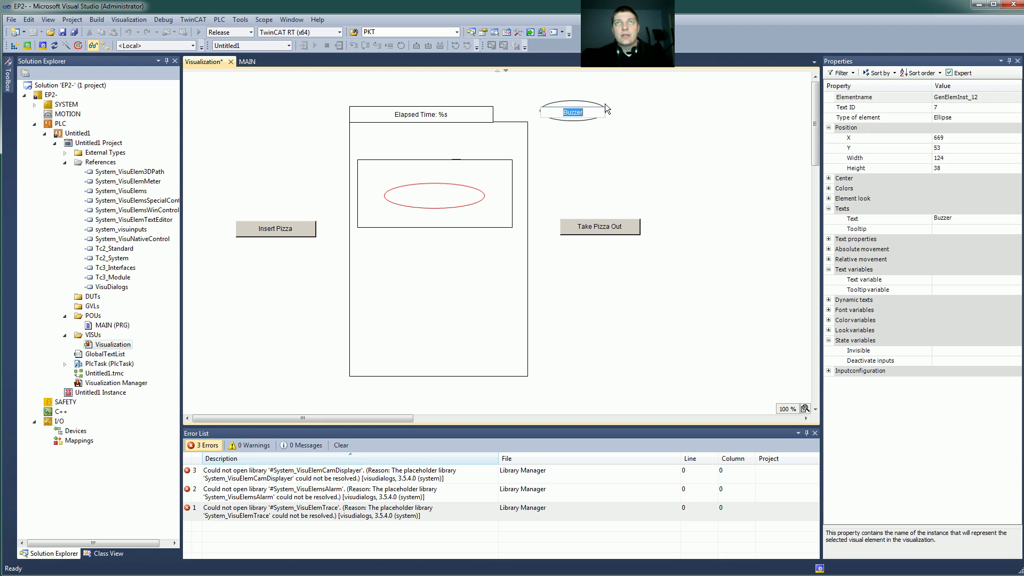
Step: Review the ellipse's normal and alarm colours and bind its toggle colour to MAIN.bBuzzer
click(829, 188)
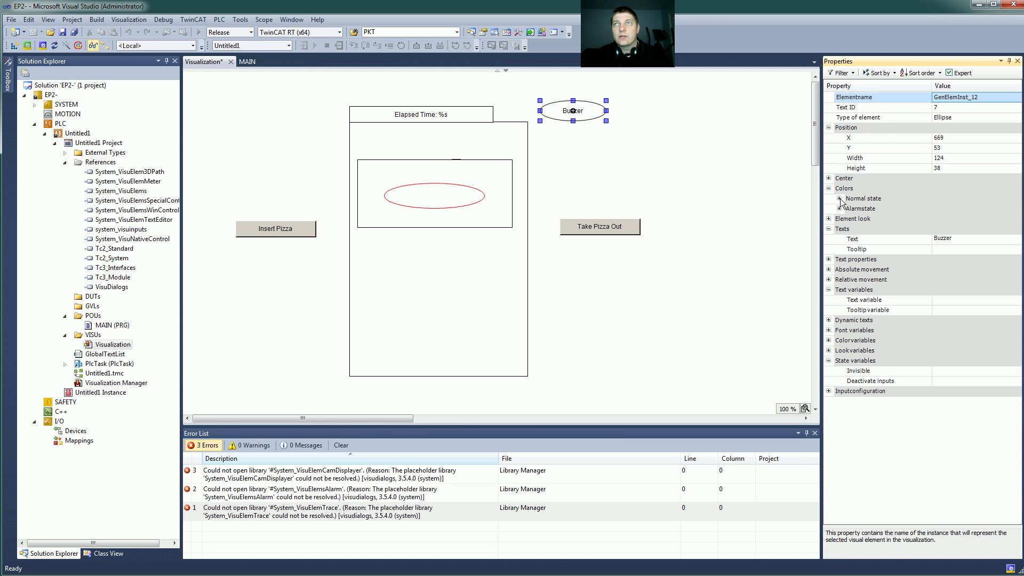
click(839, 199)
click(840, 228)
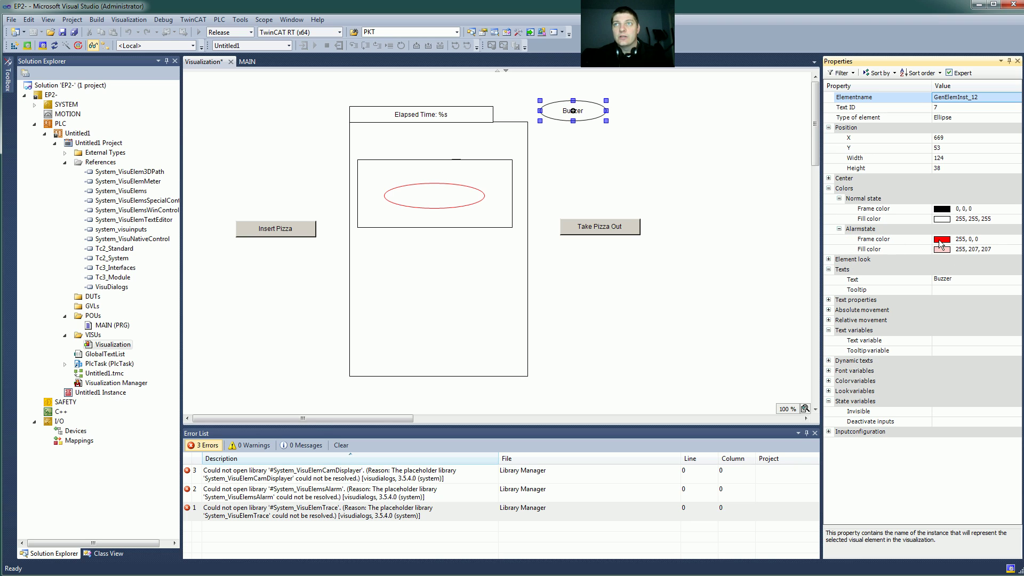
click(828, 380)
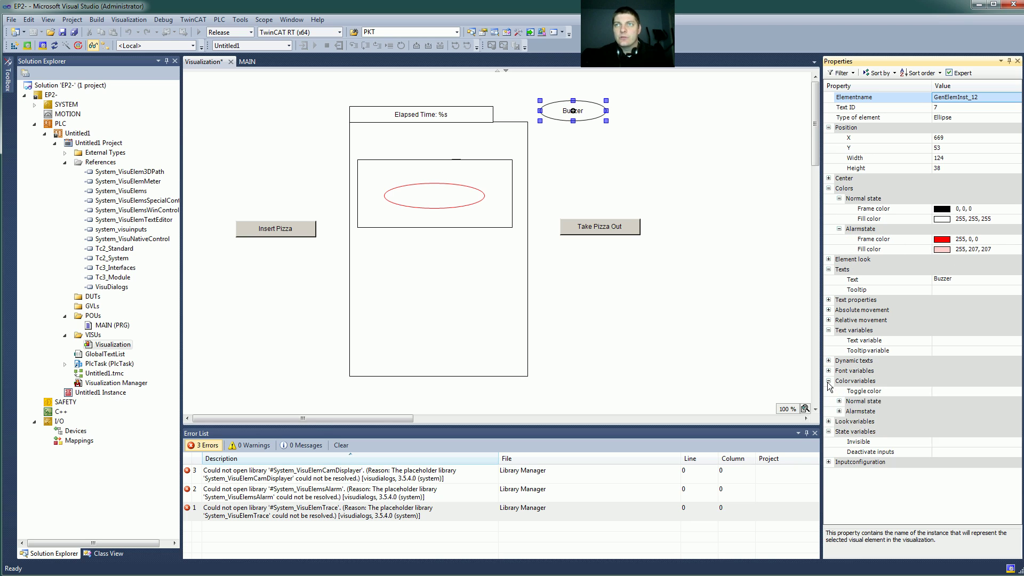
click(959, 392)
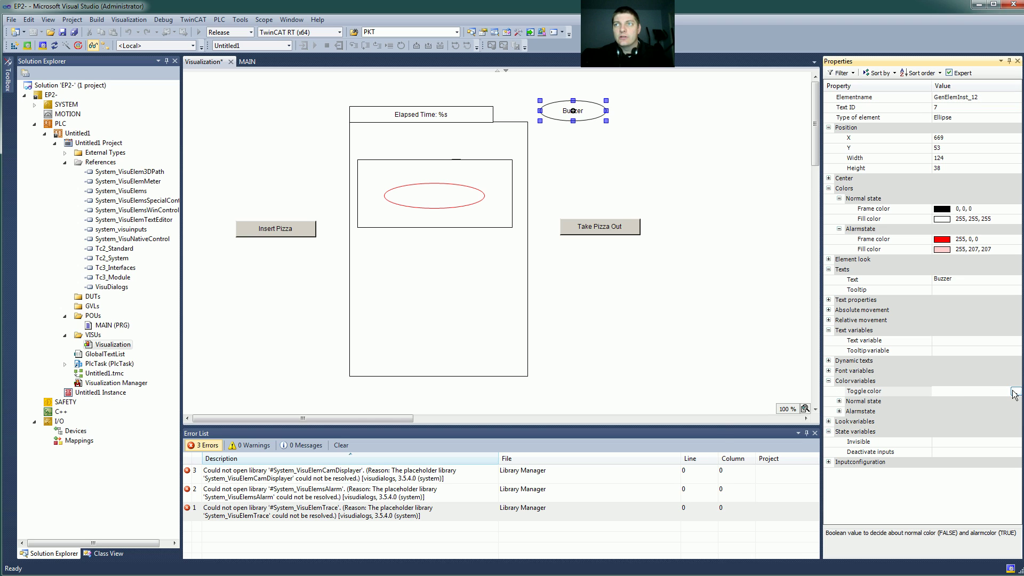
key(F2)
click(667, 462)
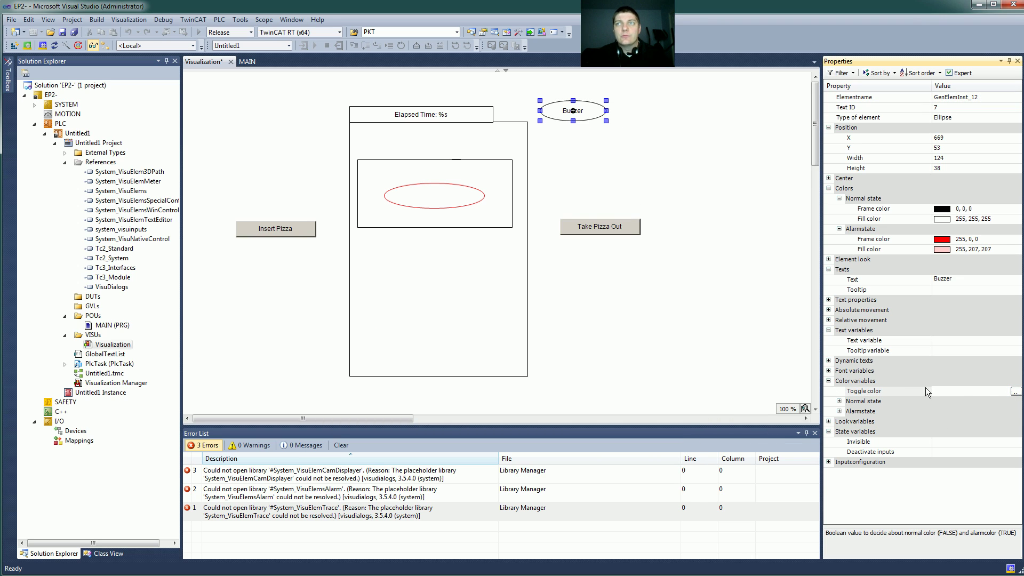
text(MAIN.)
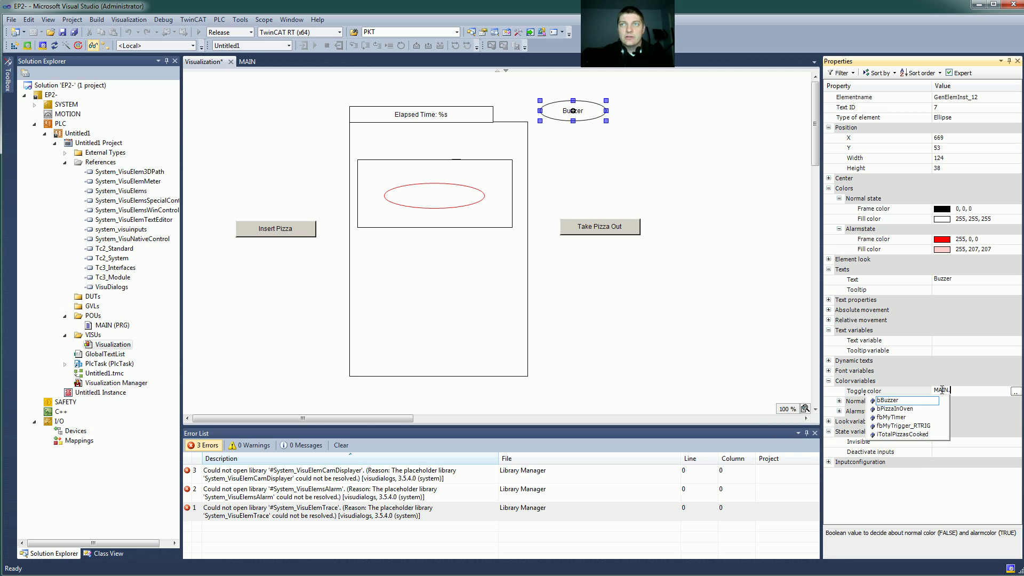
double_click(887, 400)
click(742, 351)
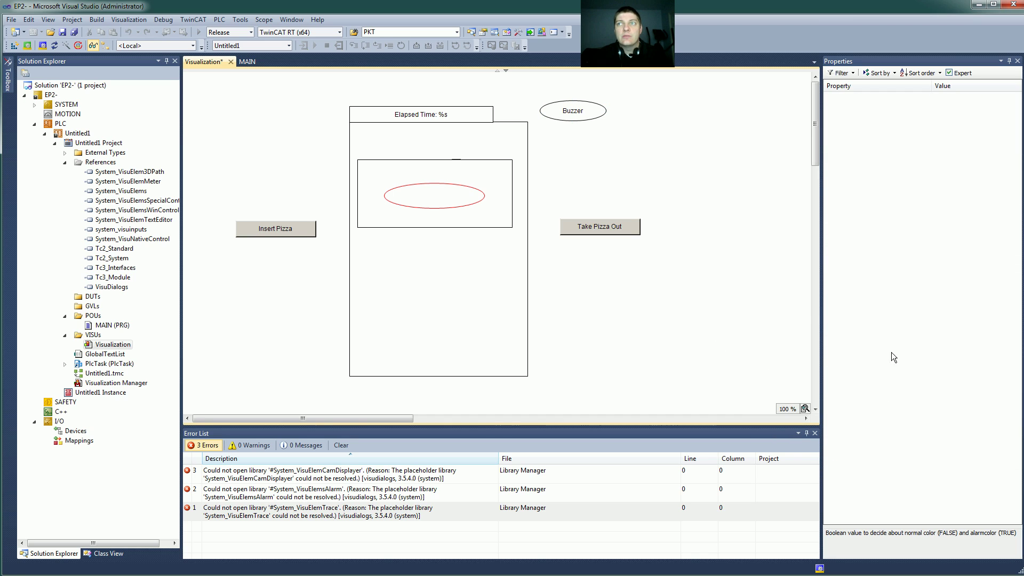
Step: Copy the Buzzer ellipse just below it and relabel the copy 'Light'
click(579, 114)
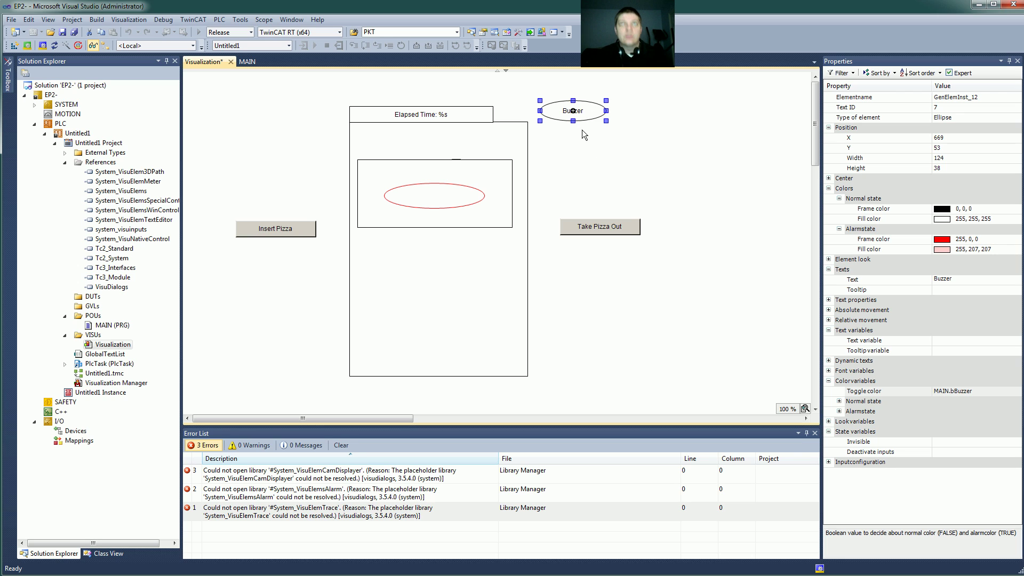
drag(588, 121, 582, 141)
click(580, 134)
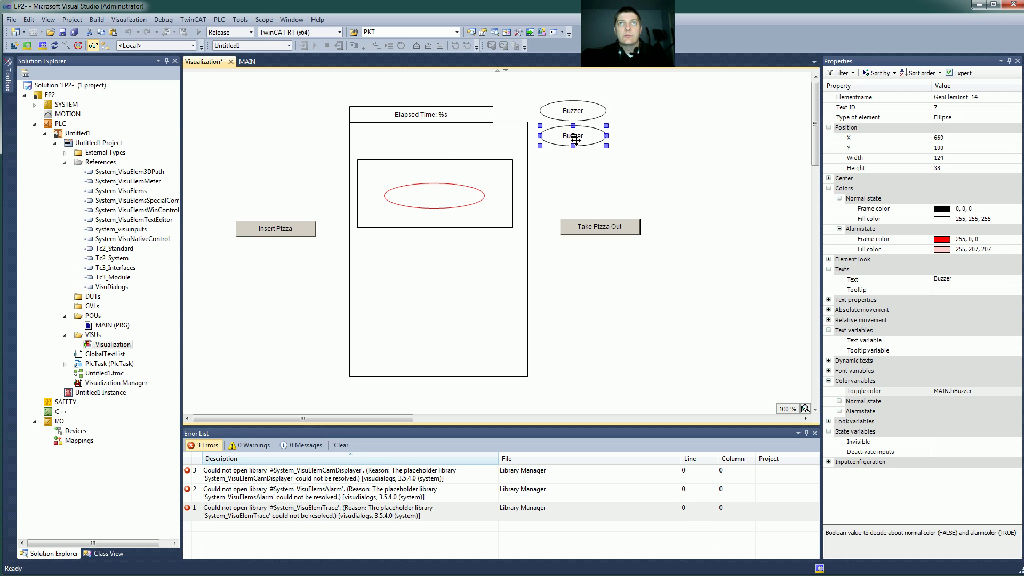
text(Light)
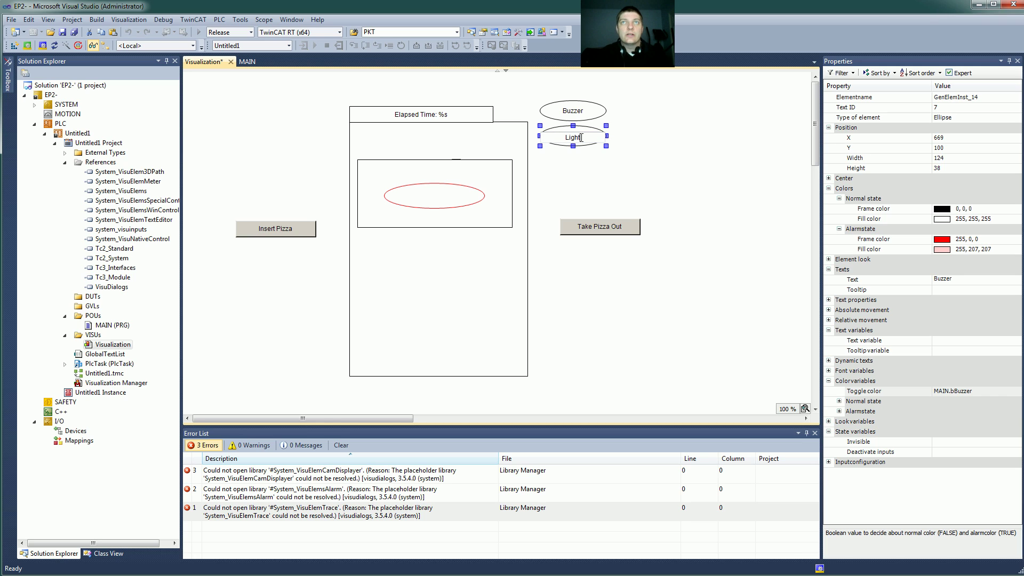
key(Return)
click(597, 152)
Step: Check the Light ellipse's colour variable and save the visualization
click(590, 139)
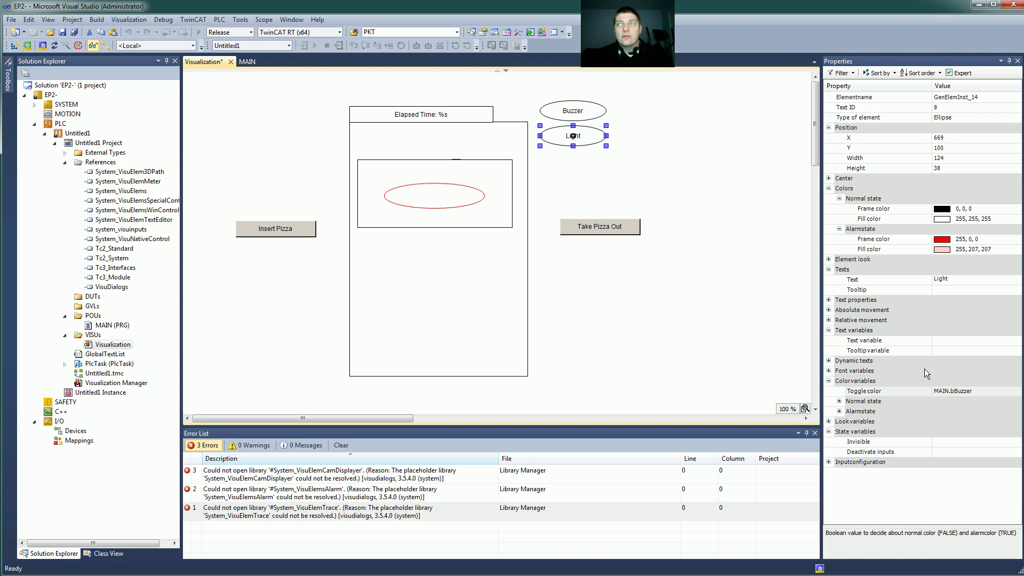
click(979, 395)
click(960, 391)
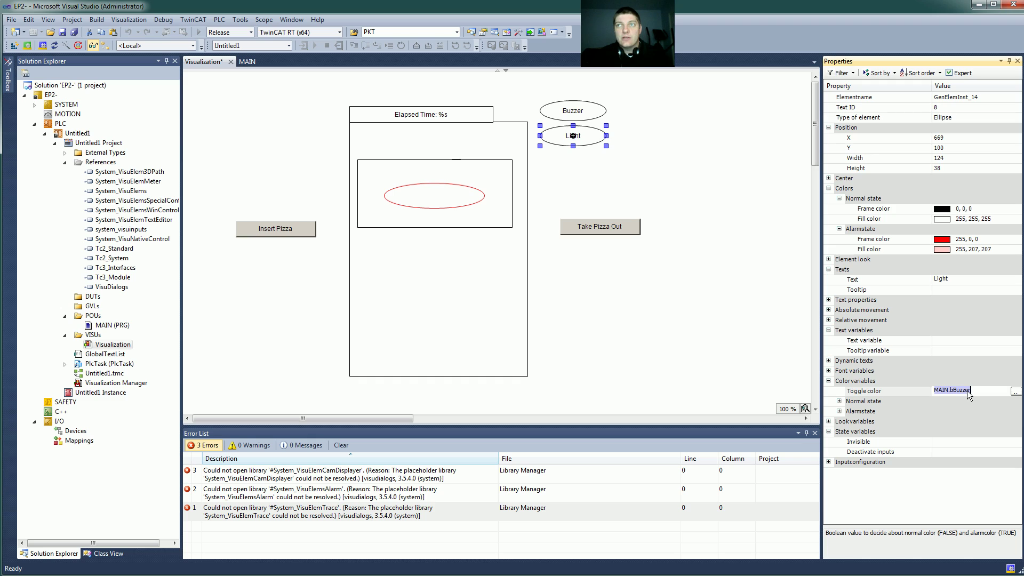
click(690, 338)
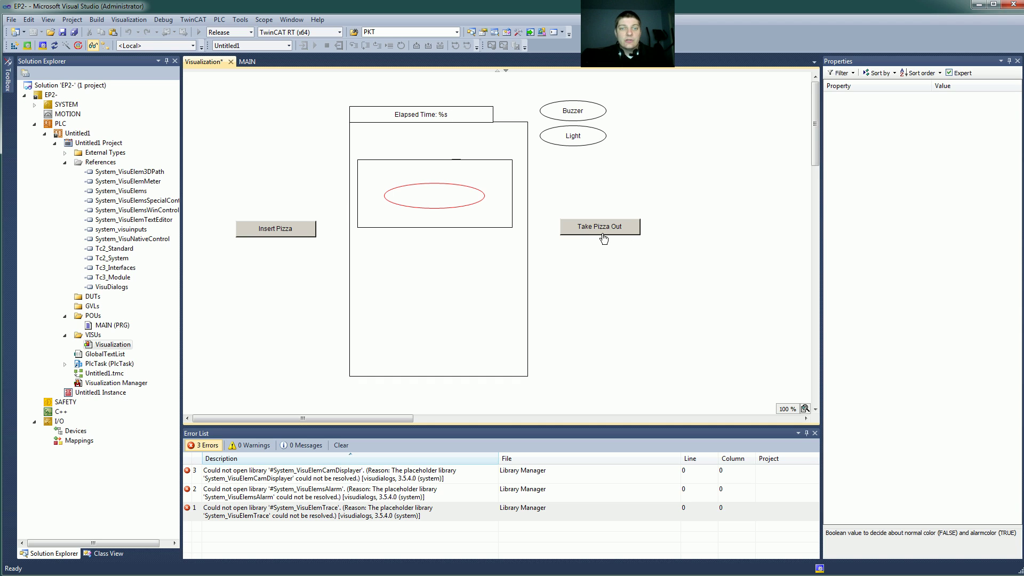
key(ctrl+s)
Step: Activate the configuration in run mode, log in, download the application and start the PLC
click(16, 47)
click(513, 378)
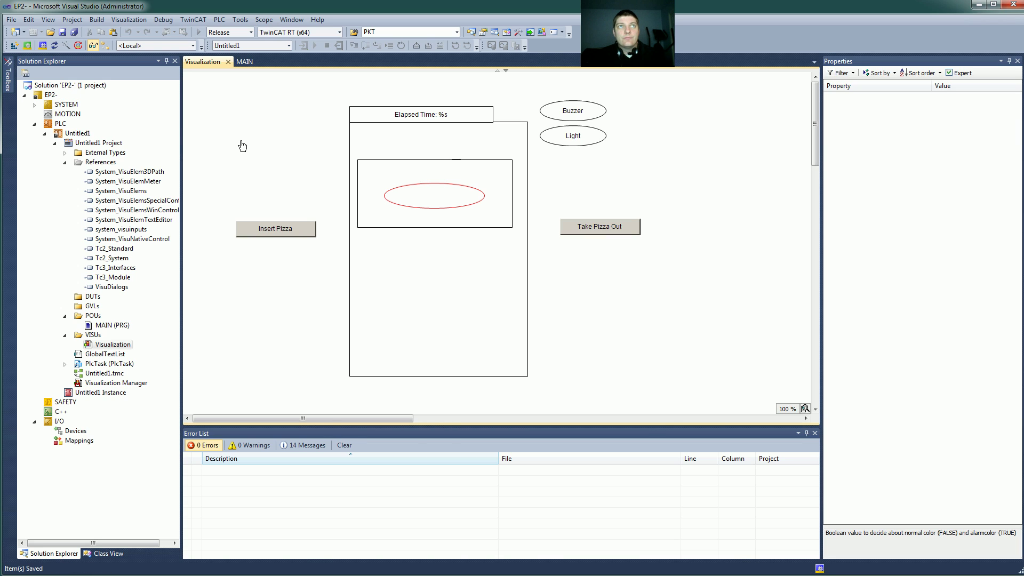
click(516, 363)
click(303, 47)
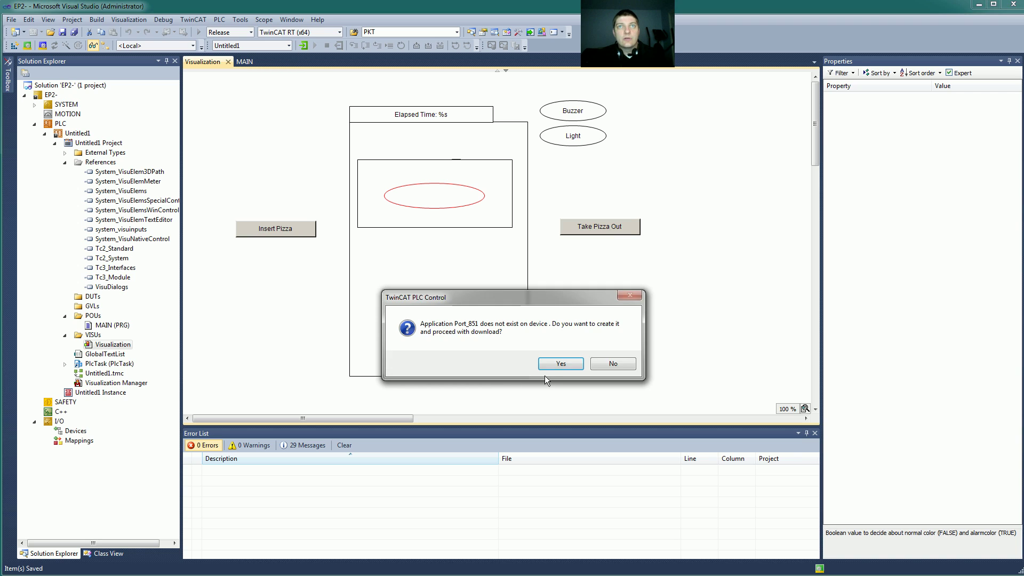
click(554, 376)
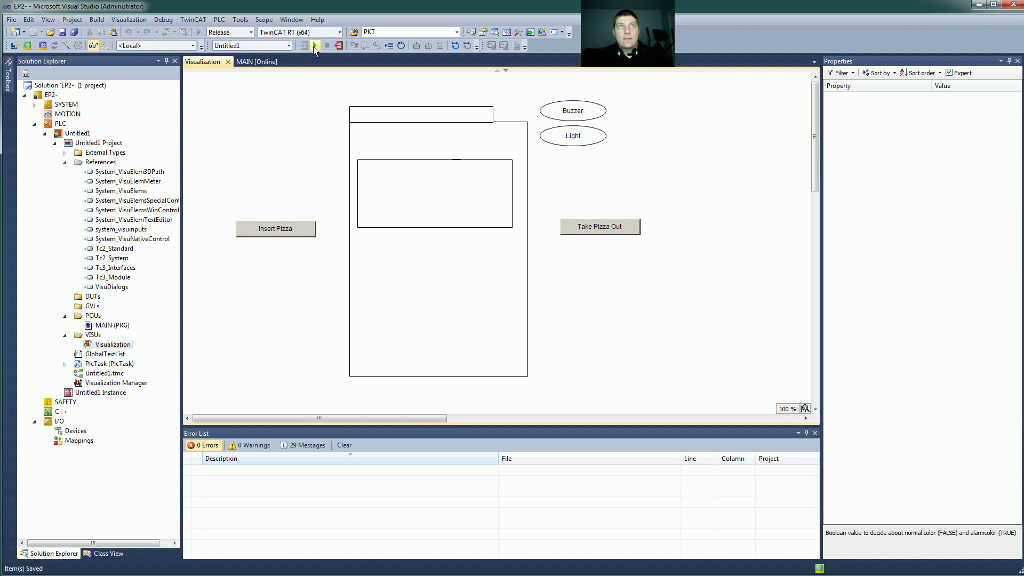
click(313, 46)
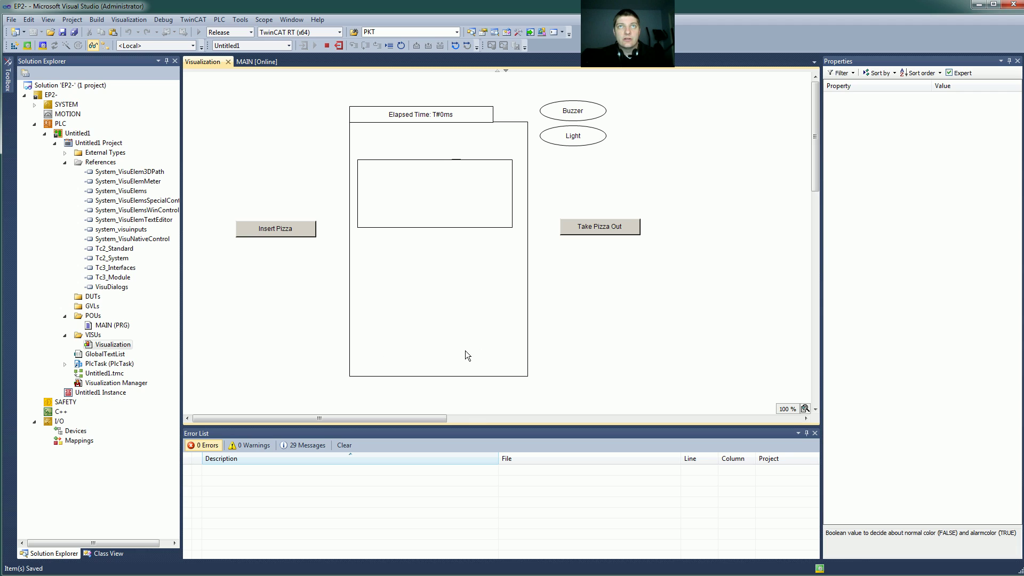
Step: Insert a pizza, wait for the Buzzer to turn red at T#3s, then take it out
click(298, 236)
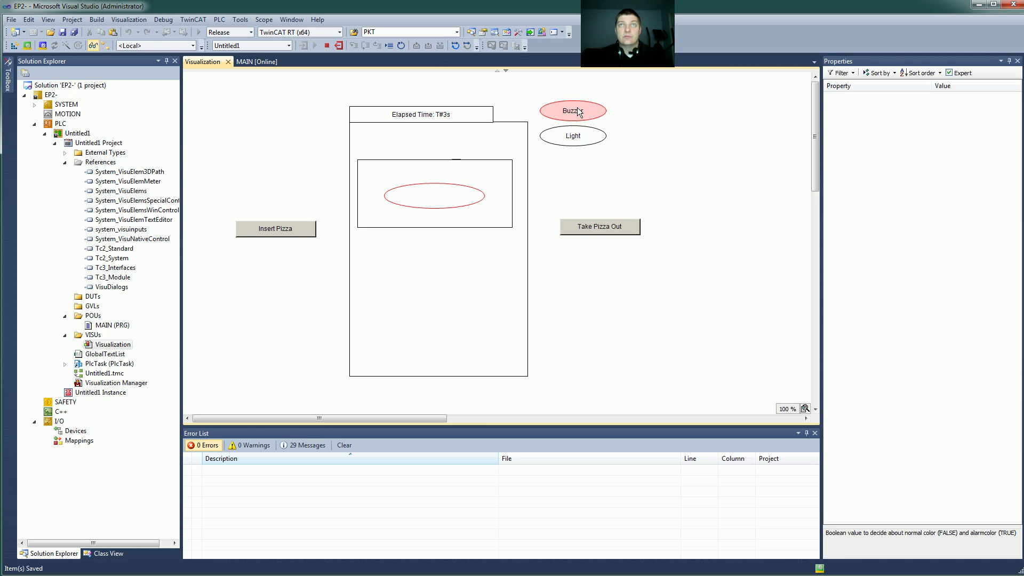
click(593, 230)
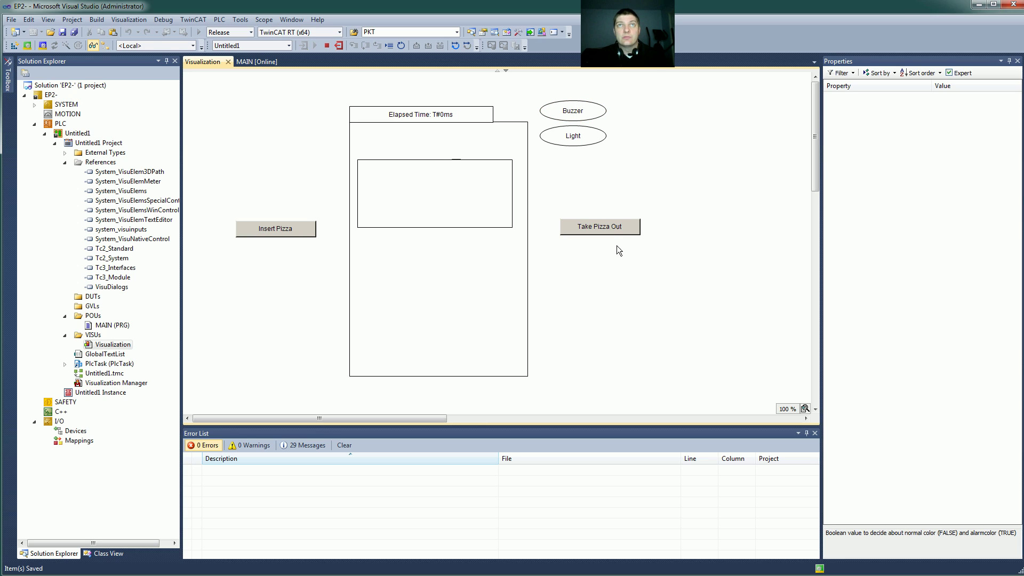
Step: Review the MAIN program's online timer and counter code, then return to the visualization
click(253, 62)
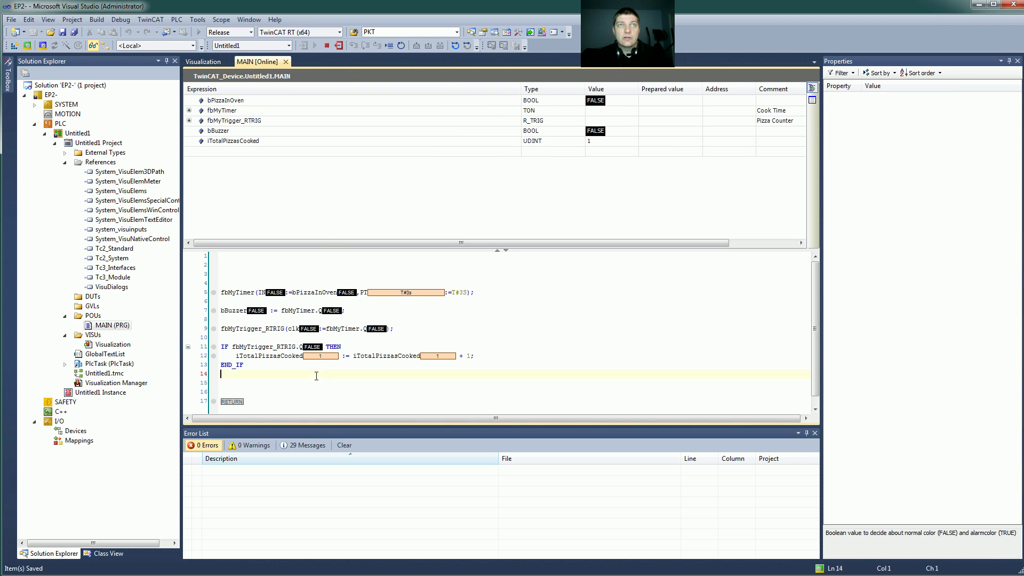
drag(316, 384, 223, 281)
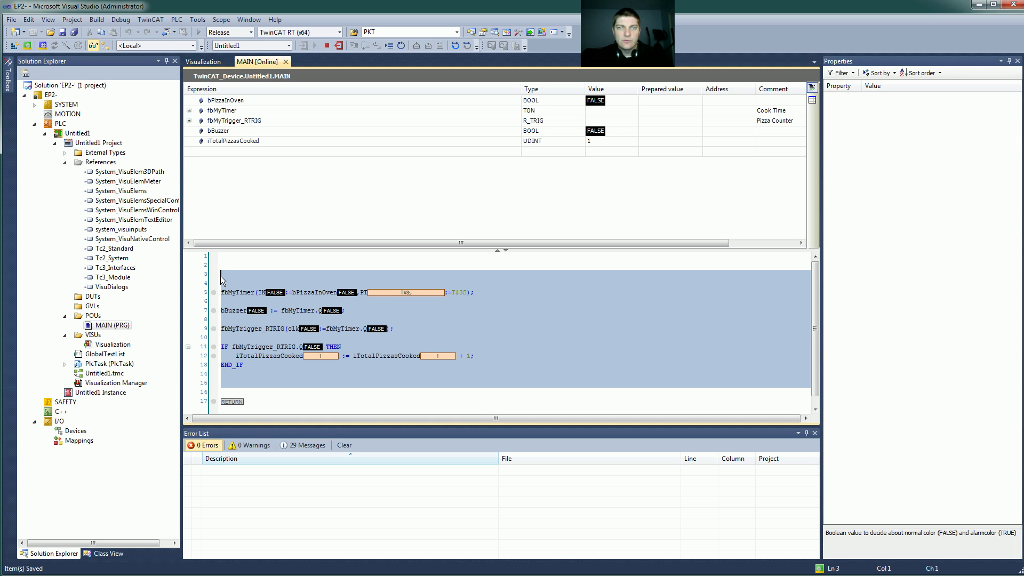
drag(334, 373, 234, 282)
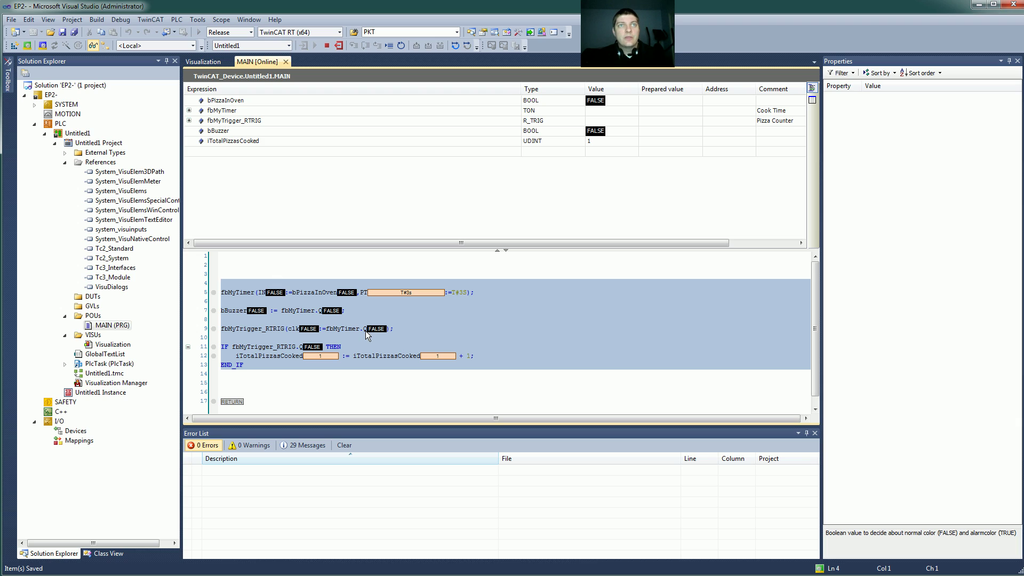
click(336, 382)
click(203, 61)
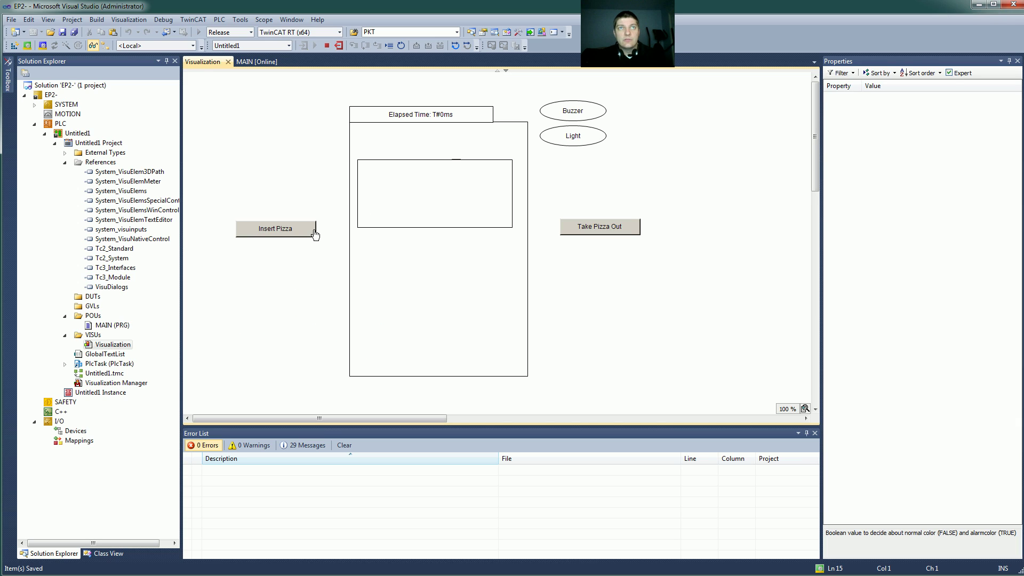
Step: Browse the Toolbox elements, then open MAIN (PRG) online from Solution Explorer
click(8, 77)
scroll(105, 427, down, 3)
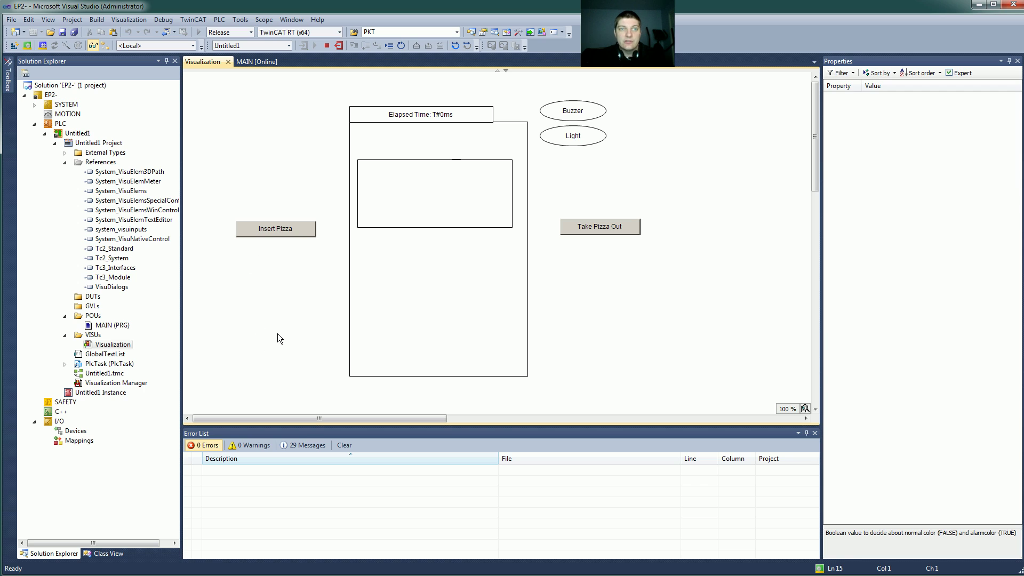
double_click(112, 325)
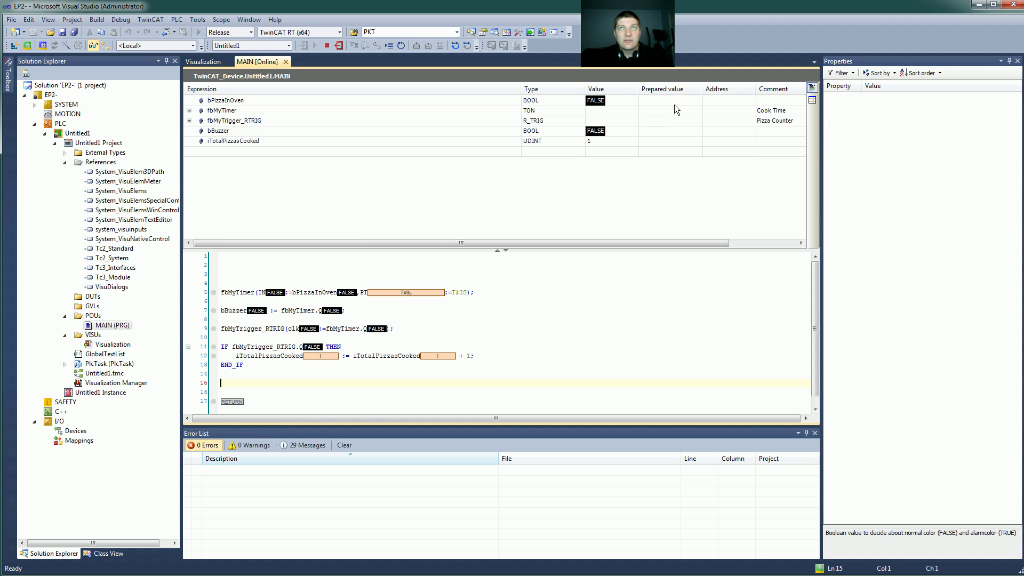
Step: Write TRUE to bPizzaInOven, inspect fbMyTimer, and go back to the visualization
click(670, 102)
click(655, 101)
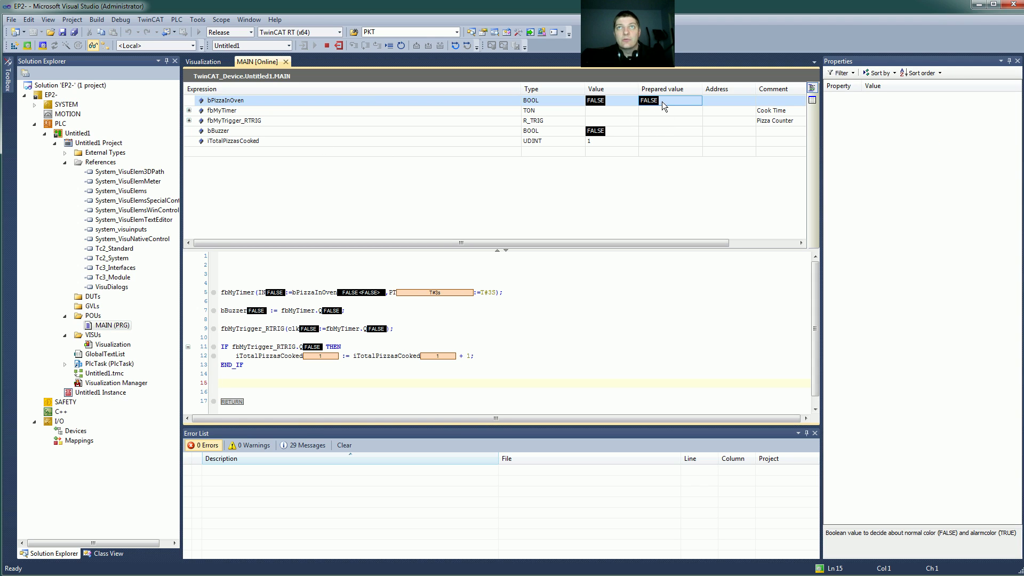
click(661, 101)
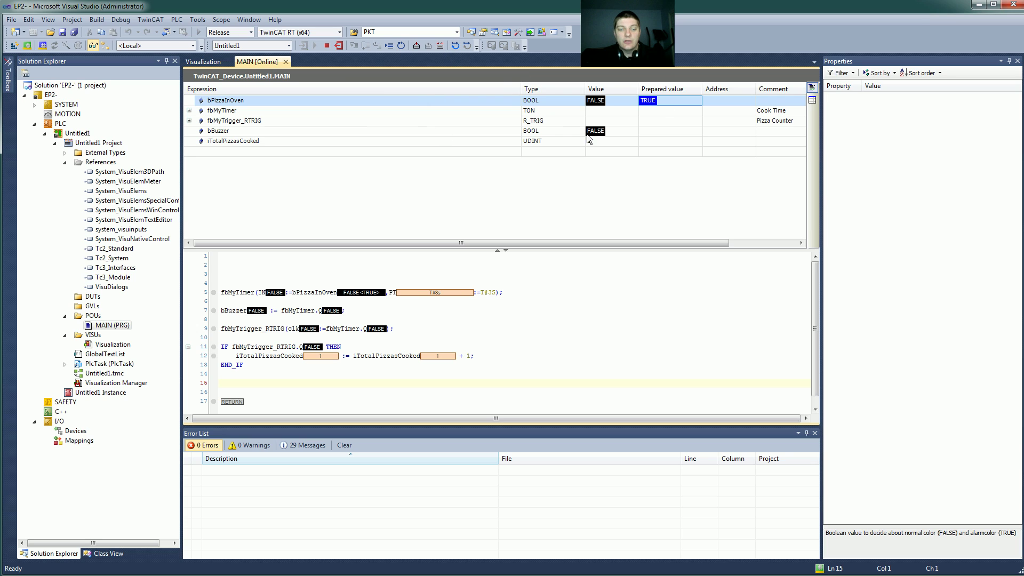
click(455, 45)
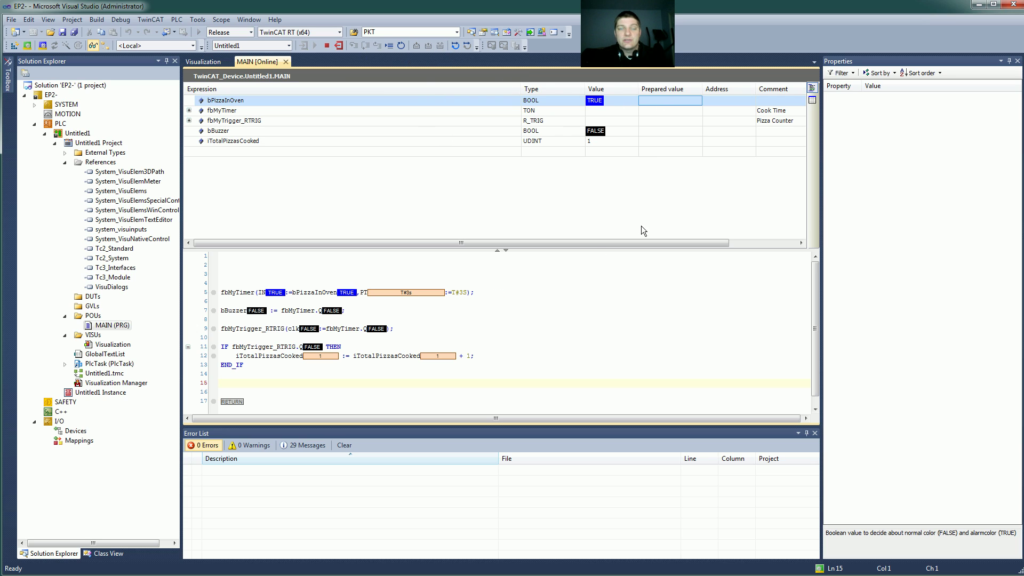
click(189, 111)
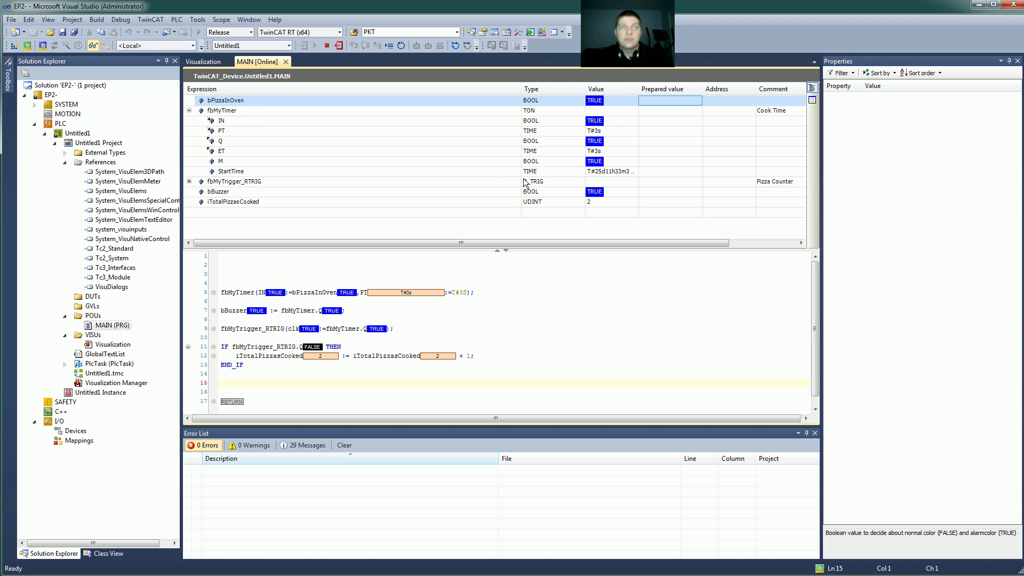
click(189, 111)
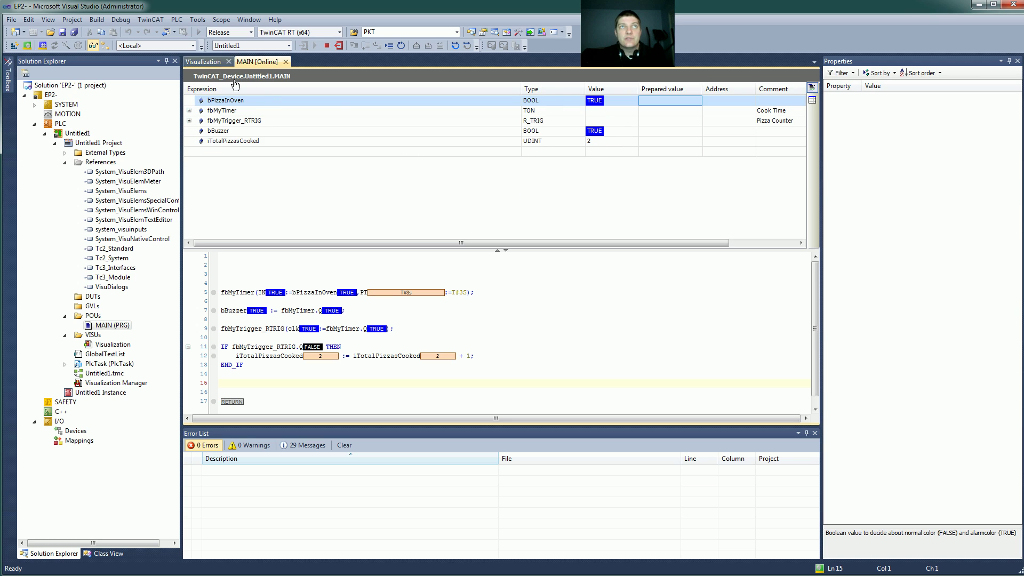
click(204, 62)
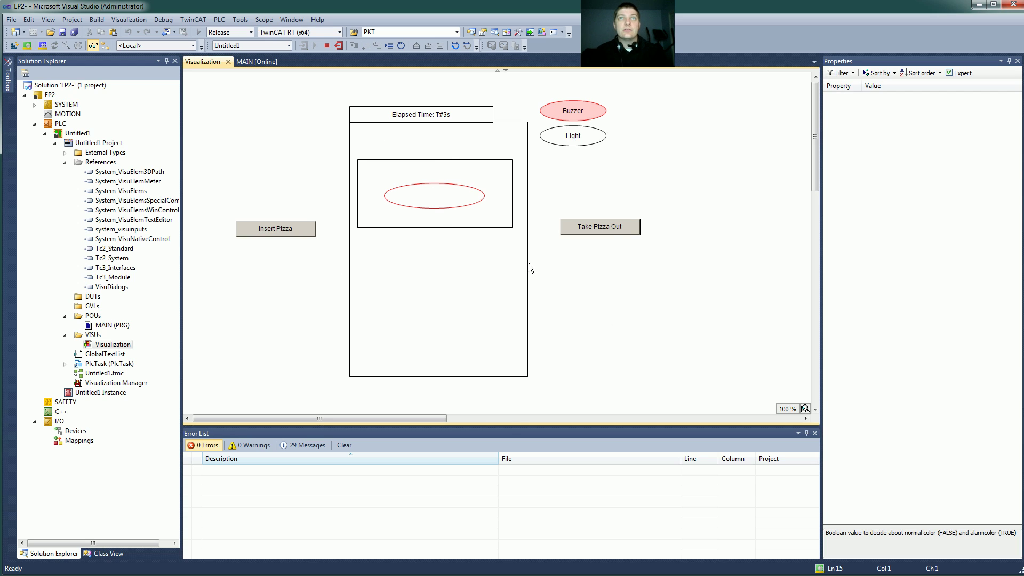
Step: Take the second pizza out, resetting Elapsed Time to T#0ms
click(612, 231)
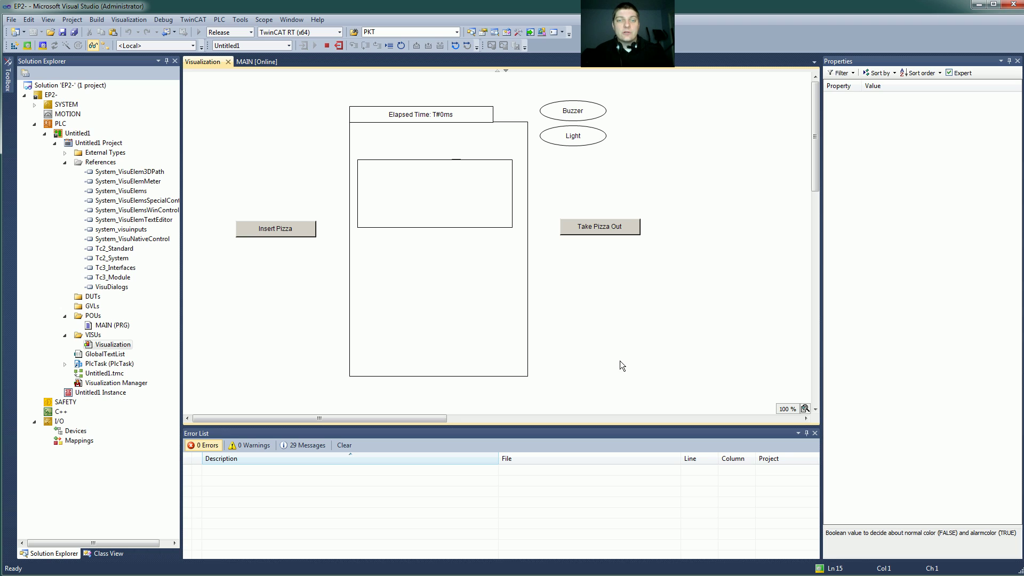